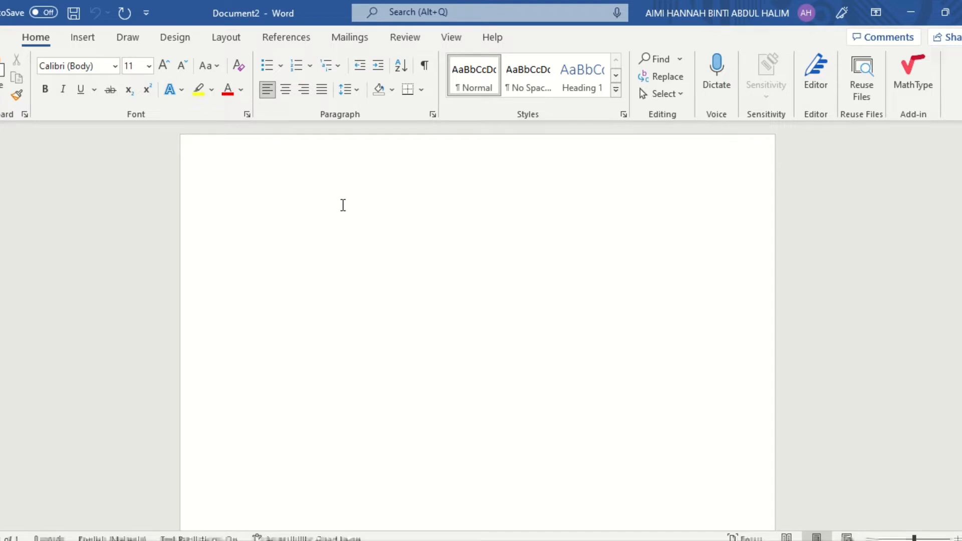
{"action": "type", "text": "Table "}
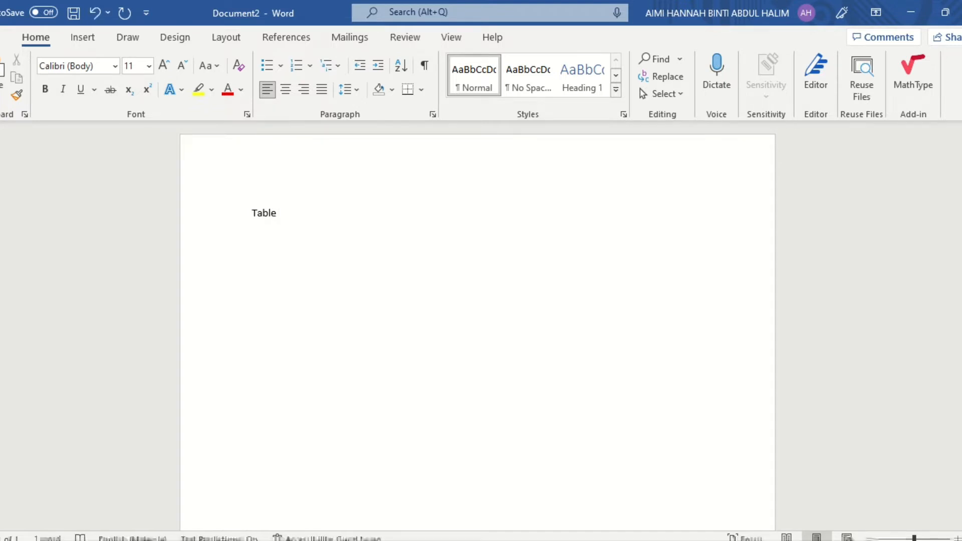
{"action": "type", "text": "Of Contents"}
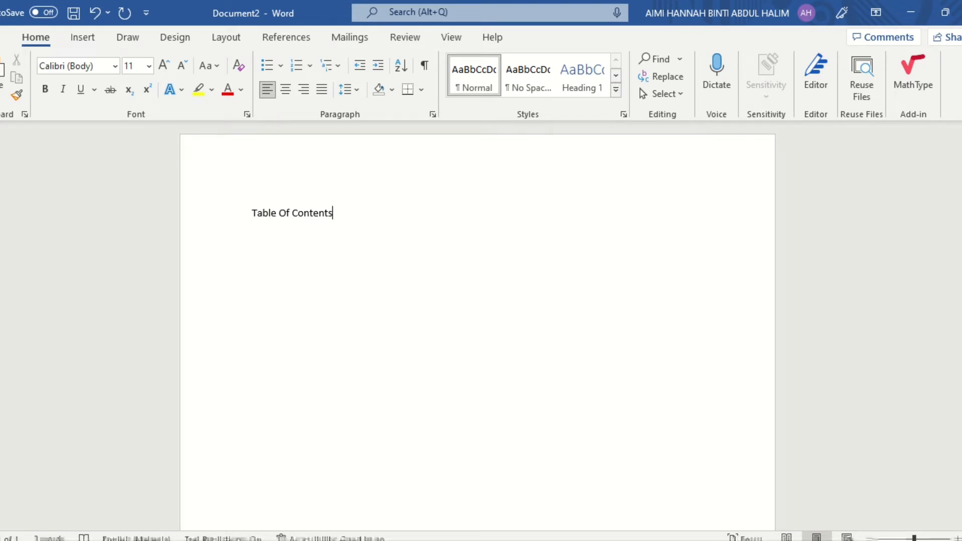
{"action": "key", "text": "BackSpace"}
{"action": "key", "text": "BackSpace"}
{"action": "key", "text": "BackSpace"}
{"action": "key", "text": "BackSpace"}
{"action": "key", "text": "BackSpace"}
{"action": "key", "text": "BackSpace"}
{"action": "key", "text": "BackSpace"}
{"action": "key", "text": "BackSpace"}
{"action": "key", "text": "BackSpace"}
{"action": "key", "text": "BackSpace"}
{"action": "key", "text": "BackSpace"}
{"action": "key", "text": "BackSpace"}
{"action": "key", "text": "BackSpace"}
{"action": "key", "text": "BackSpace"}
{"action": "key", "text": "BackSpace"}
{"action": "key", "text": "BackSpace"}
{"action": "key", "text": "BackSpace"}
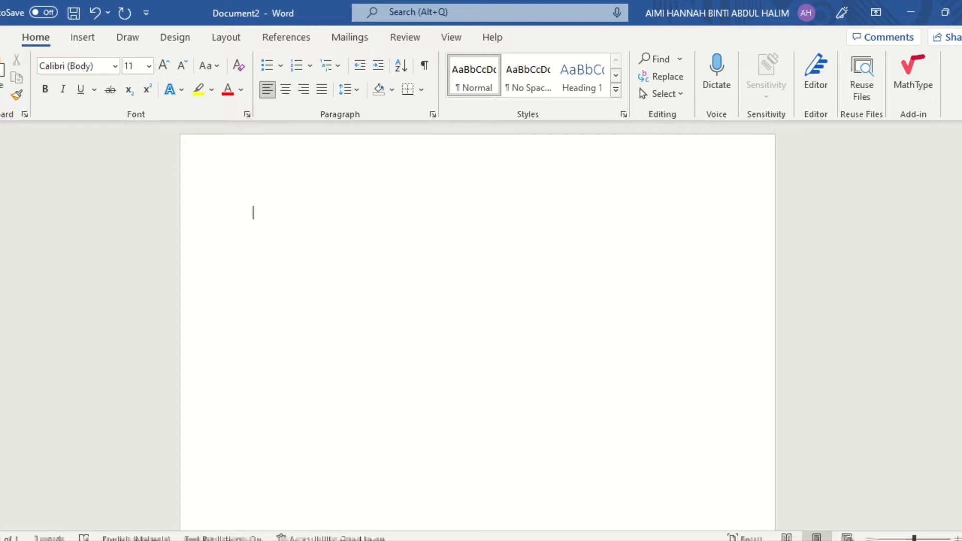
Try to insert the Automatic Table 1 table of contents in the empty document, and undo the insertion
{"action": "left_click", "coordinate": [285, 39]}
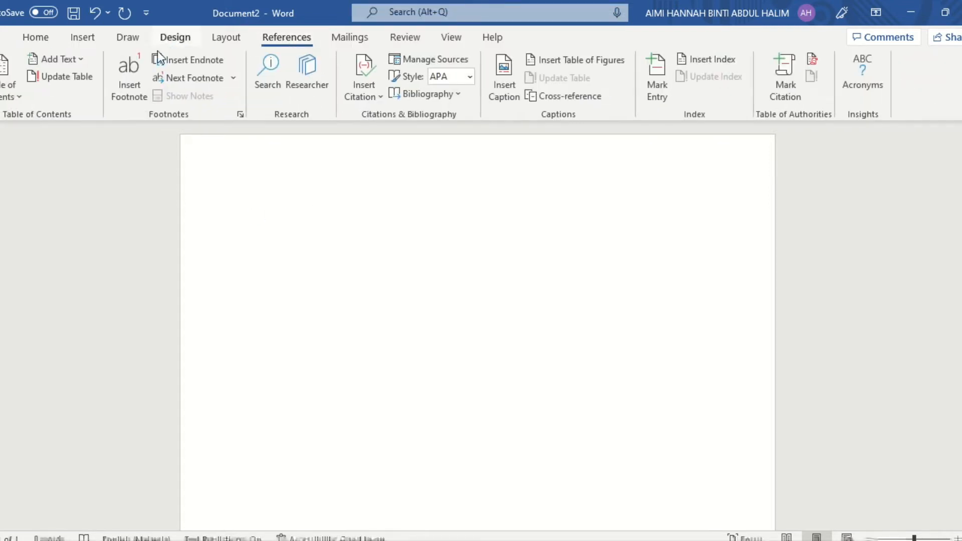
{"action": "left_click", "coordinate": [15, 83]}
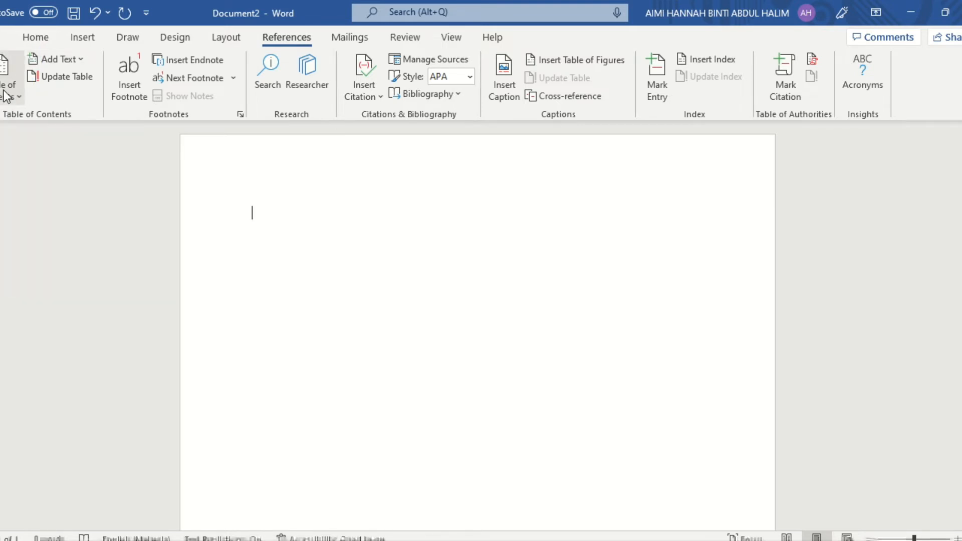
{"action": "left_click", "coordinate": [13, 96]}
{"action": "left_click", "coordinate": [38, 182]}
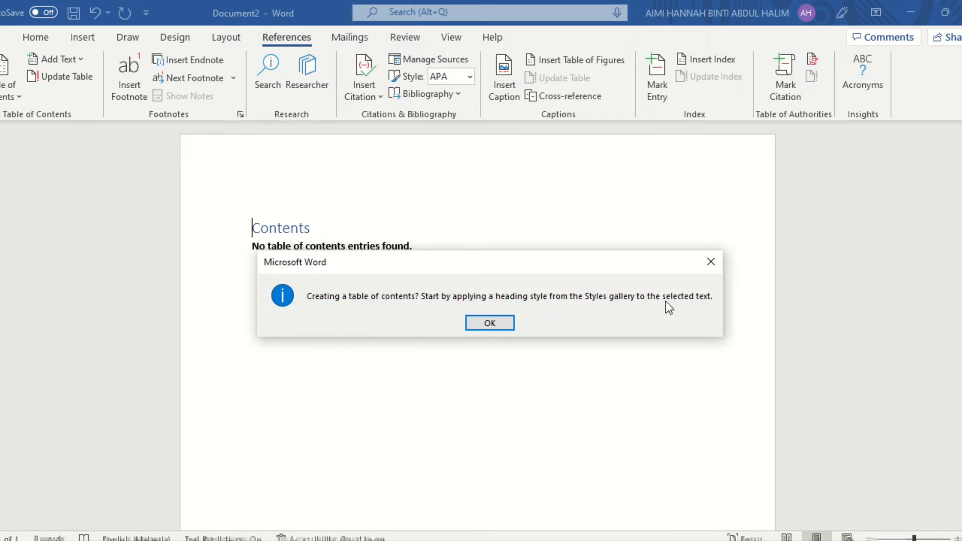
{"action": "left_click", "coordinate": [473, 321]}
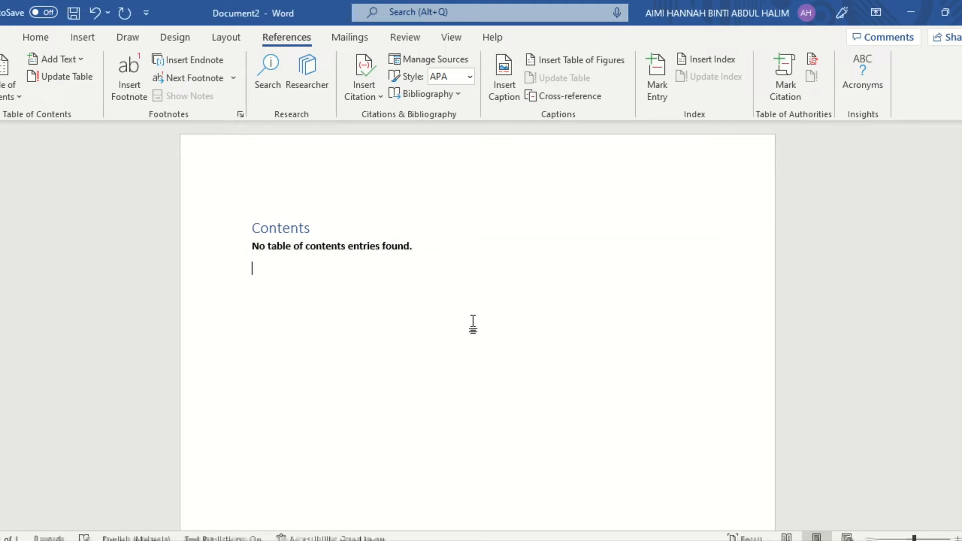
{"action": "left_click", "coordinate": [95, 20]}
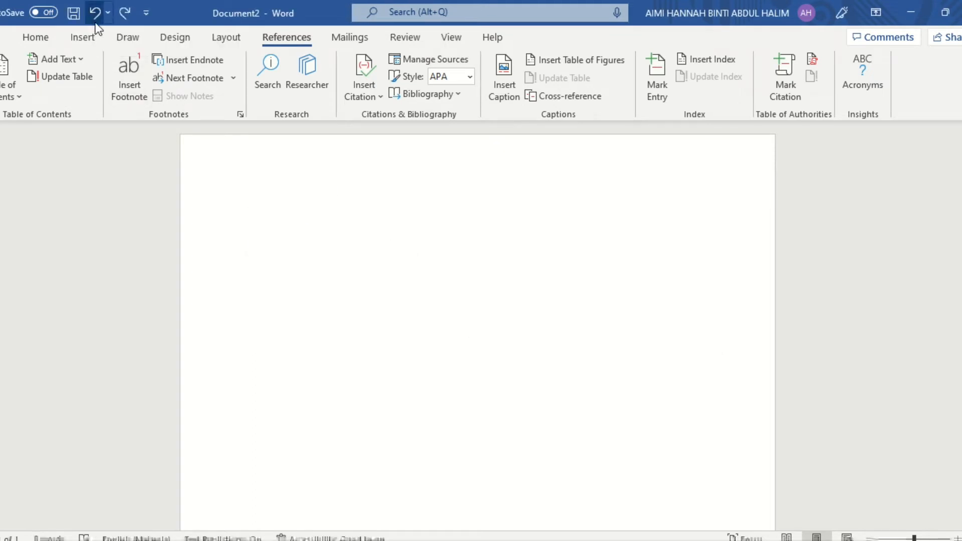
Add the title "Introduction" in the Heading 1 style with the body text "Gahsjudienjdkkldiu" on the line below
{"action": "left_click", "coordinate": [43, 39]}
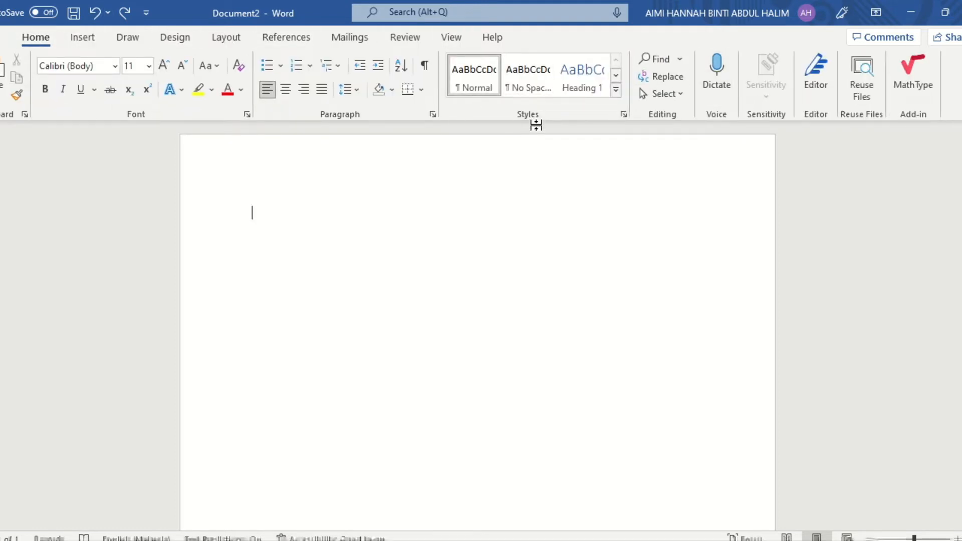
{"action": "left_click", "coordinate": [564, 90]}
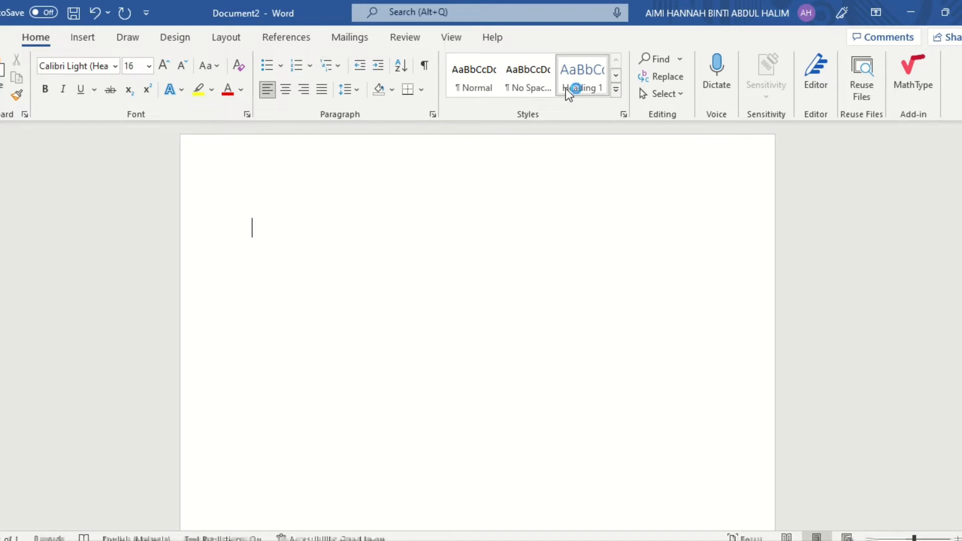
{"action": "type", "text": "Introduction"}
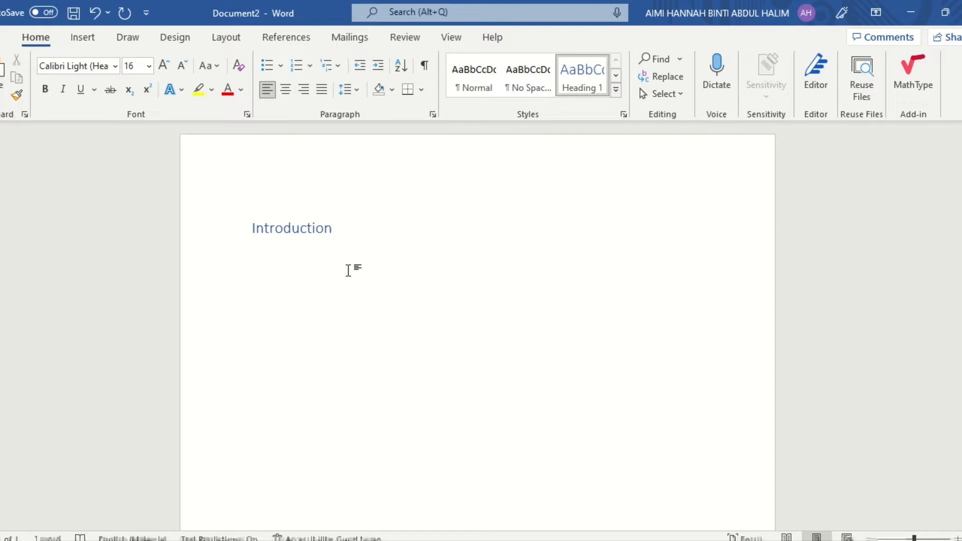
{"action": "key", "text": "Return"}
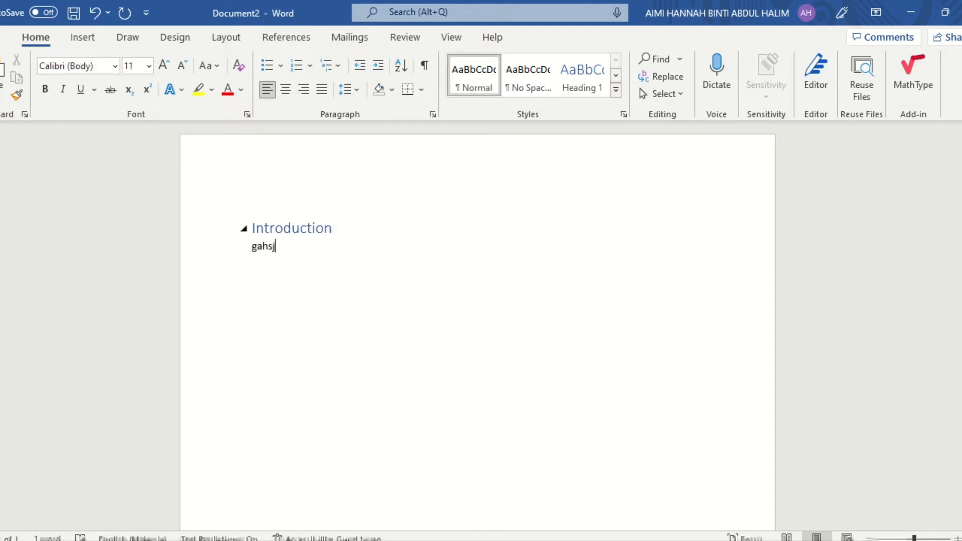
{"action": "type", "text": "gahsjudienjdk"}
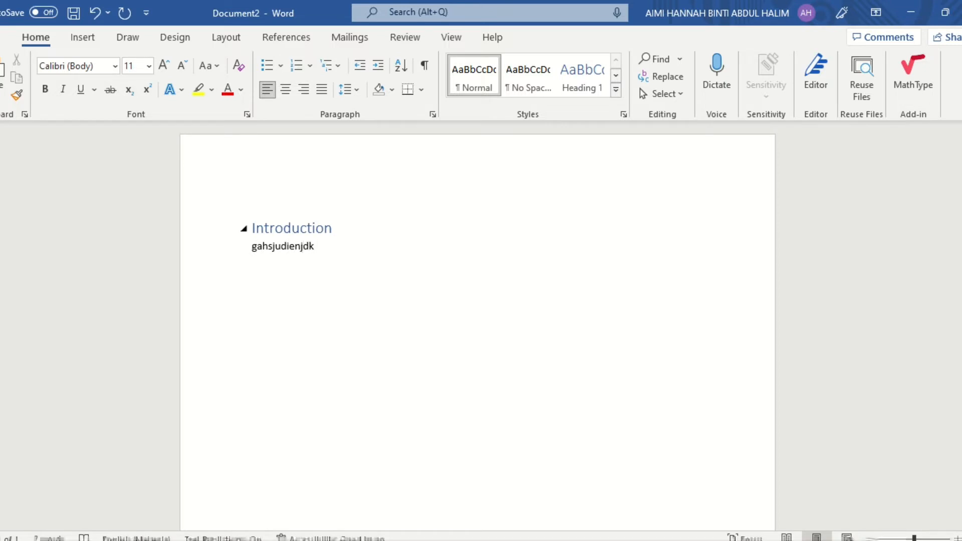
{"action": "type", "text": "kldiu"}
{"action": "key", "text": "Return"}
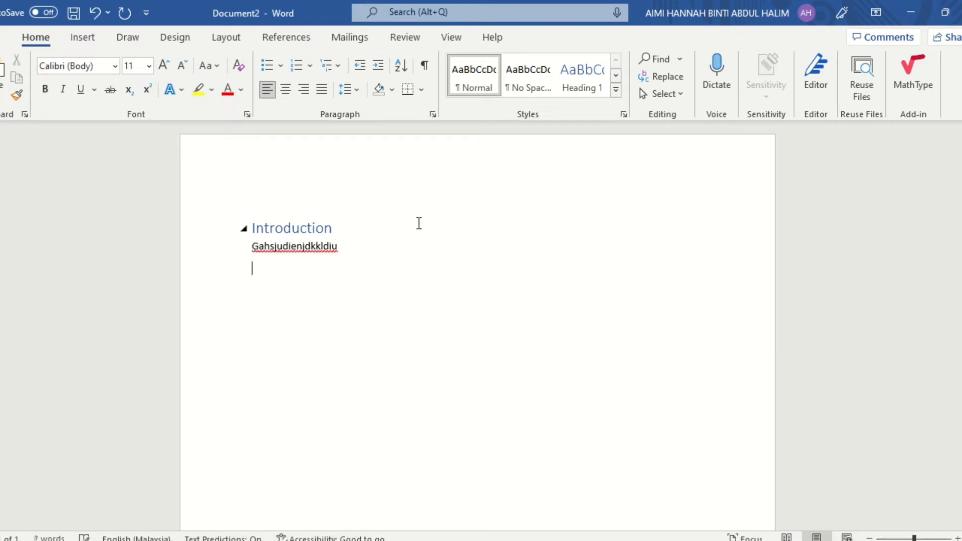
Add the title "Objectives" in the Heading 1 style under the introduction text, leaving an empty body line below it
{"action": "left_click", "coordinate": [583, 90]}
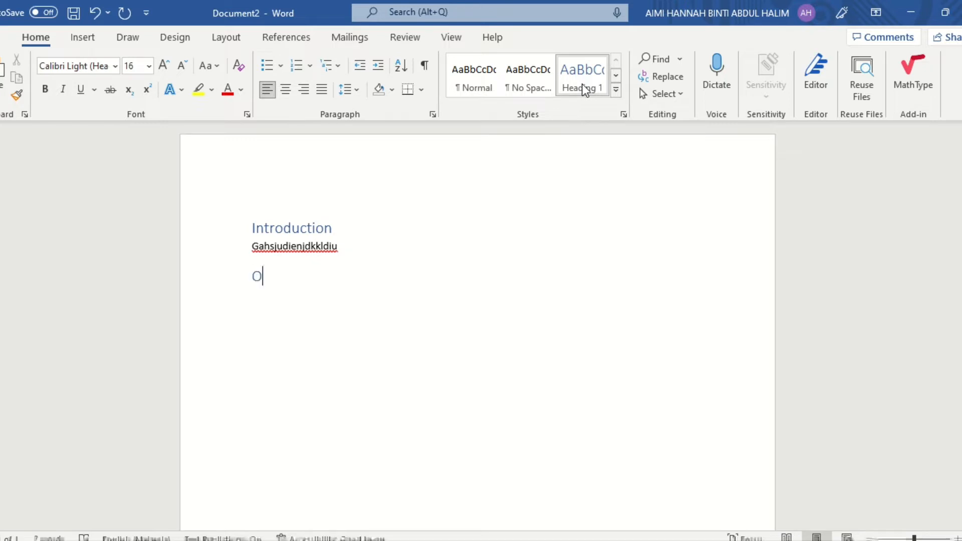
{"action": "type", "text": "Objectives"}
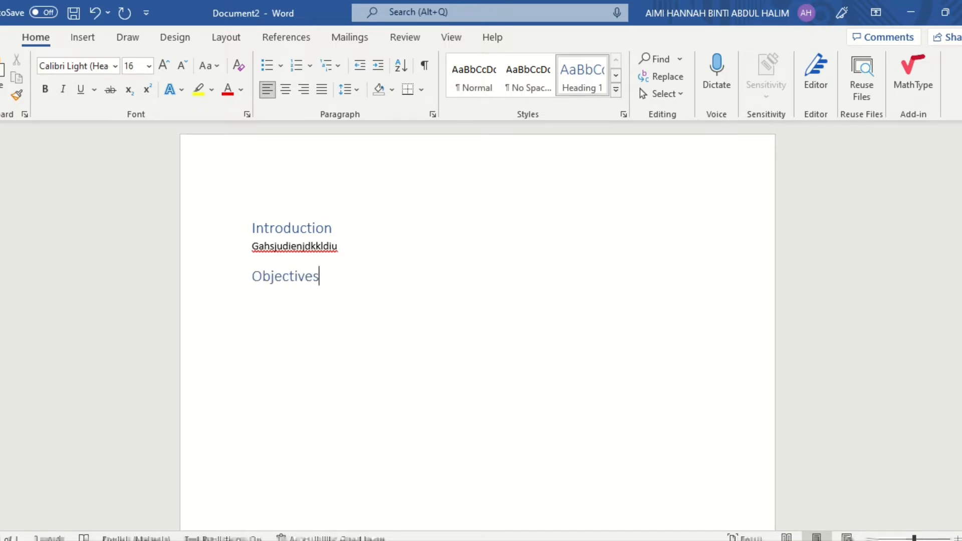
{"action": "key", "text": "Return"}
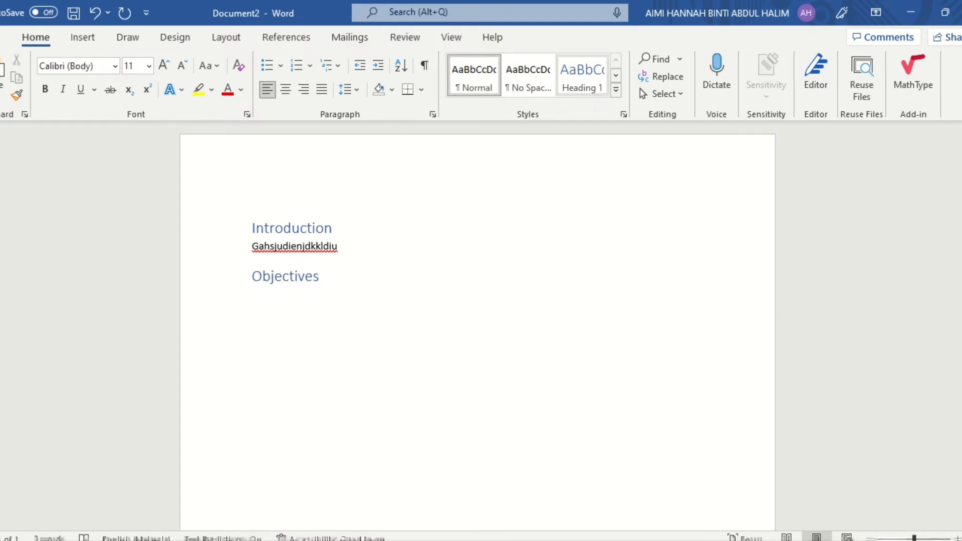
{"action": "key", "text": "Return"}
Add the title "Analysis" in the Heading 1 style with the body text "hajusieshydunkf" on the line below
{"action": "left_click", "coordinate": [583, 76]}
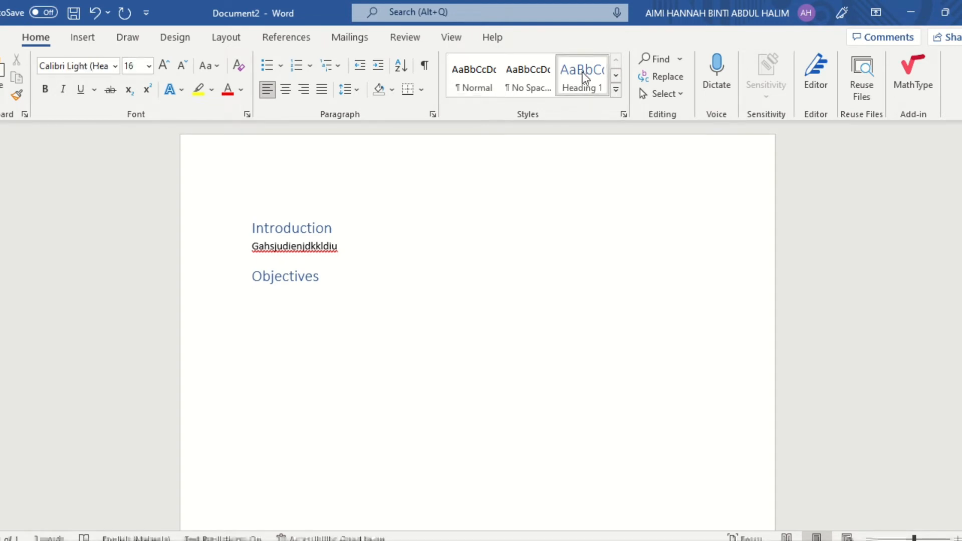
{"action": "type", "text": "Analysis"}
{"action": "key", "text": "Return"}
{"action": "type", "text": "hajusieshy"}
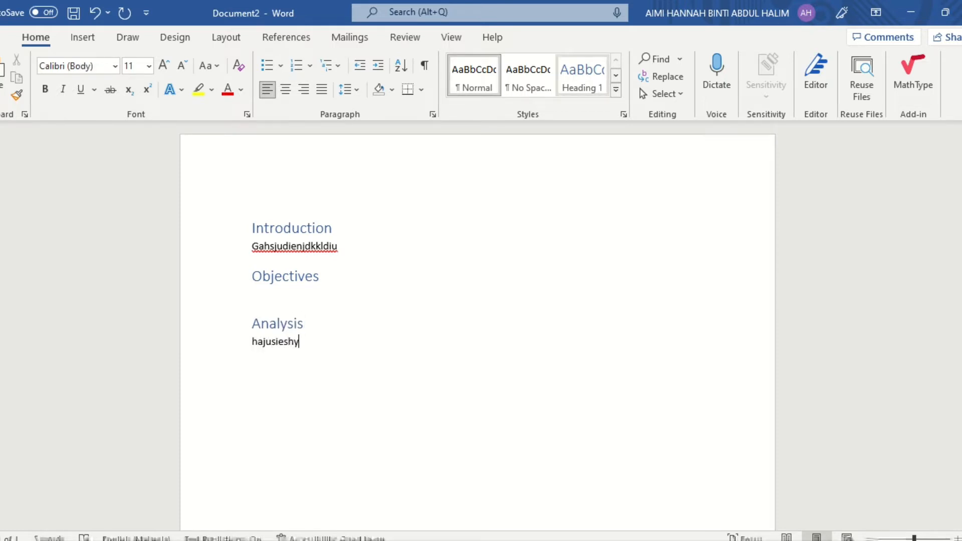
{"action": "type", "text": "dunkf"}
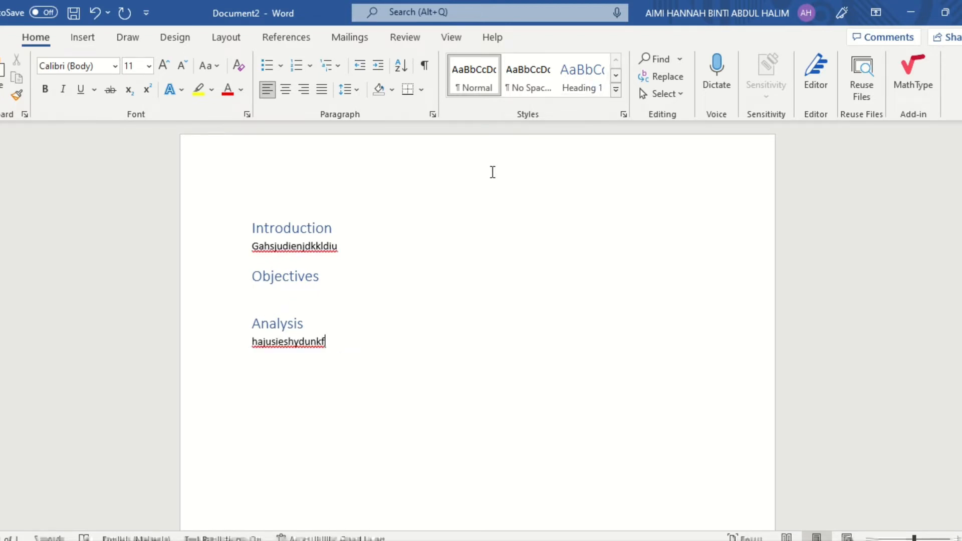
Fill the empty line under the Objectives heading with the body text "aghsunkchfk"
{"action": "left_click", "coordinate": [316, 293]}
{"action": "type", "text": "aghsunkchfk"}
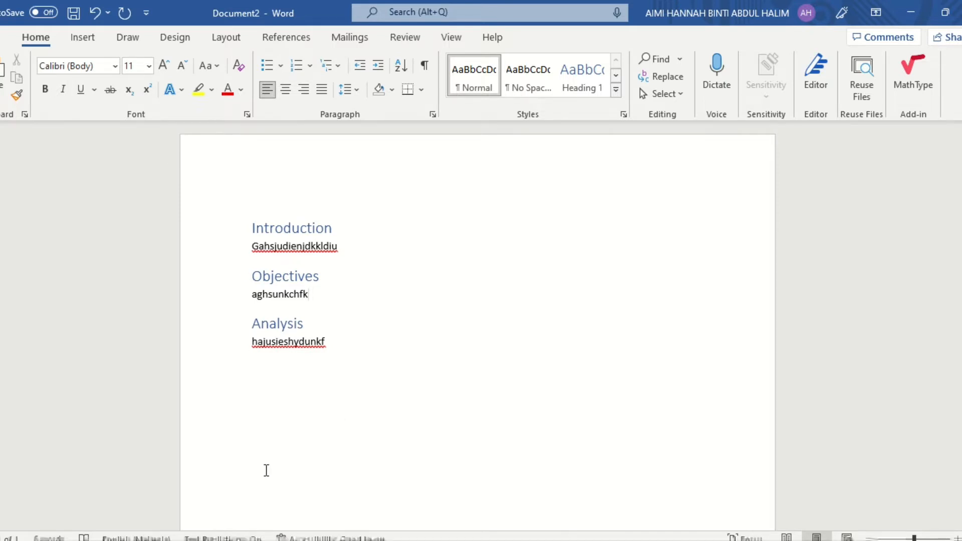
Insert a blank page before the Introduction heading
{"action": "scroll", "coordinate": [266, 470], "scroll_direction": "down", "scroll_amount": 5}
{"action": "scroll", "coordinate": [266, 470], "scroll_direction": "up", "scroll_amount": 5}
{"action": "left_click", "coordinate": [253, 228]}
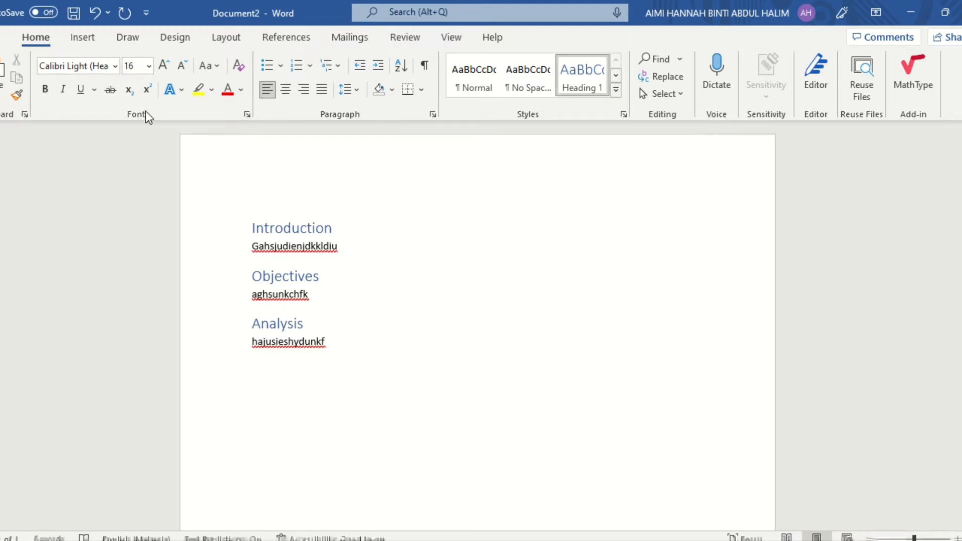
{"action": "left_click", "coordinate": [74, 37]}
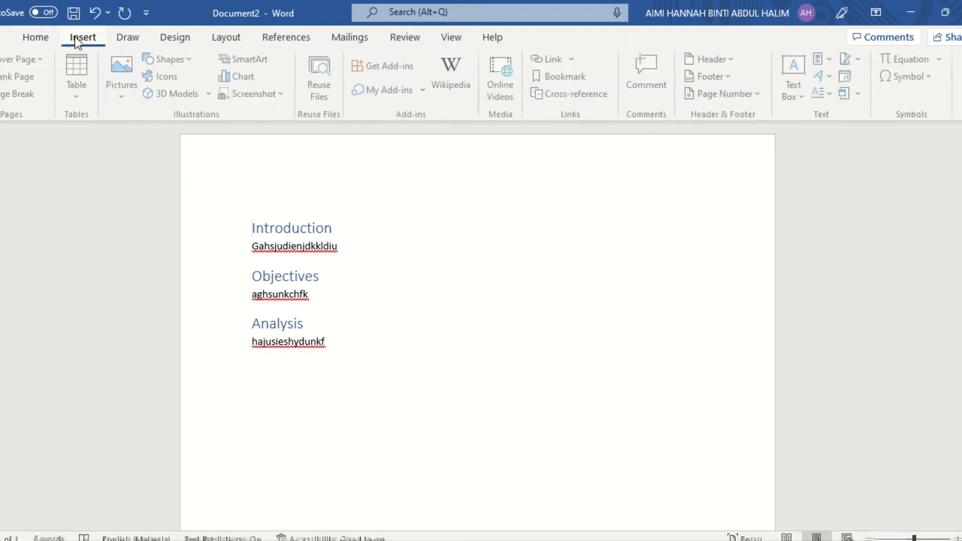
{"action": "left_click", "coordinate": [14, 75]}
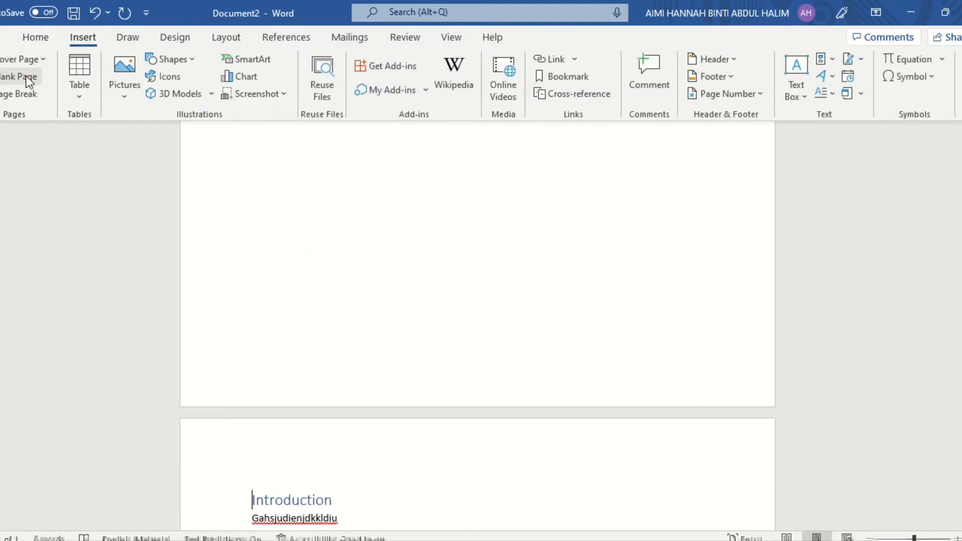
{"action": "scroll", "coordinate": [457, 419], "scroll_direction": "up", "scroll_amount": 3}
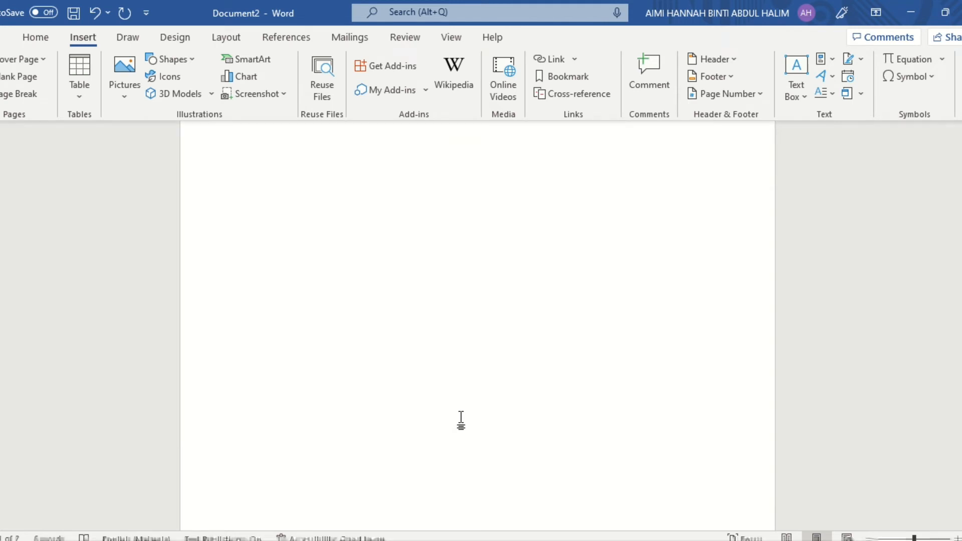
{"action": "scroll", "coordinate": [461, 419], "scroll_direction": "down", "scroll_amount": 10}
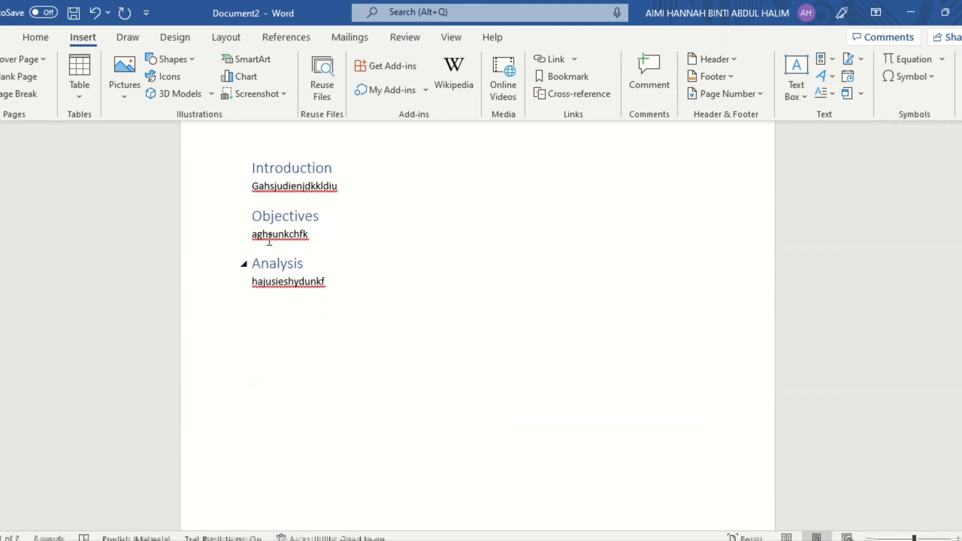
{"action": "scroll", "coordinate": [484, 321], "scroll_direction": "up", "scroll_amount": 10}
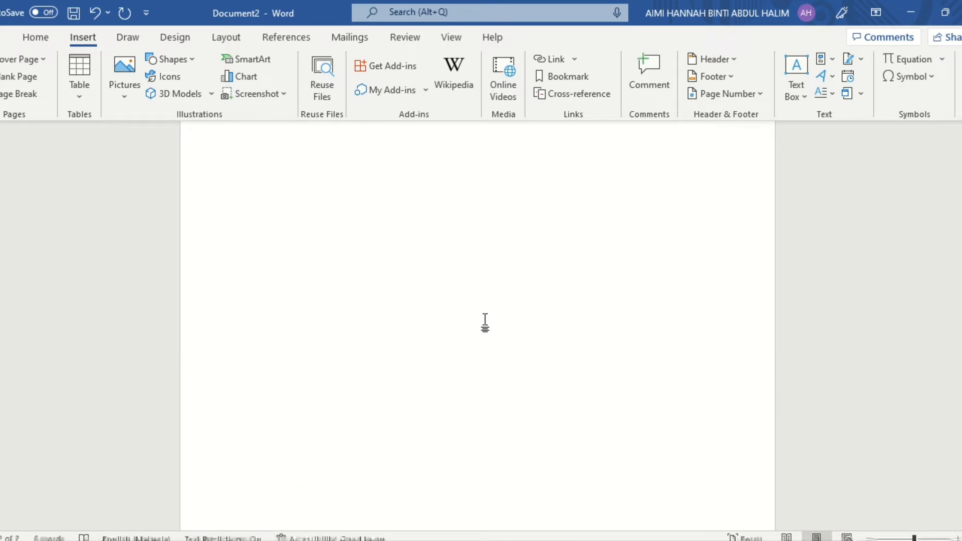
{"action": "scroll", "coordinate": [484, 323], "scroll_direction": "up", "scroll_amount": 1}
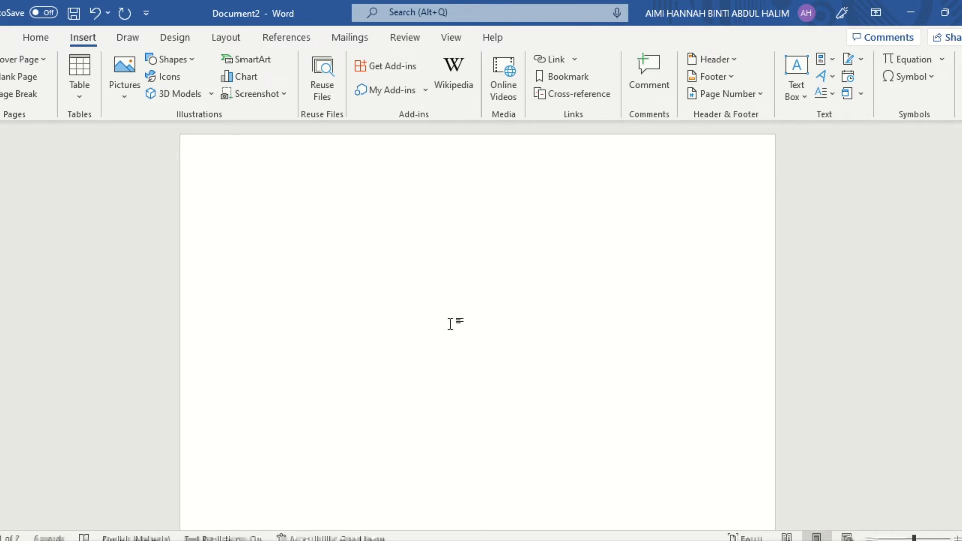
Try to insert the Manual Table version of the table of contents, and undo the insertion
{"action": "left_click", "coordinate": [293, 44]}
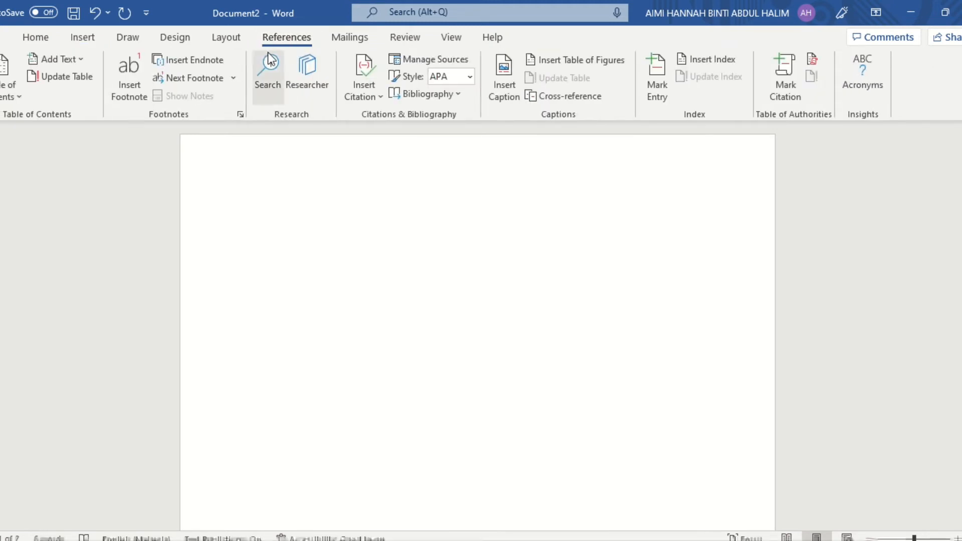
{"action": "left_click", "coordinate": [9, 75]}
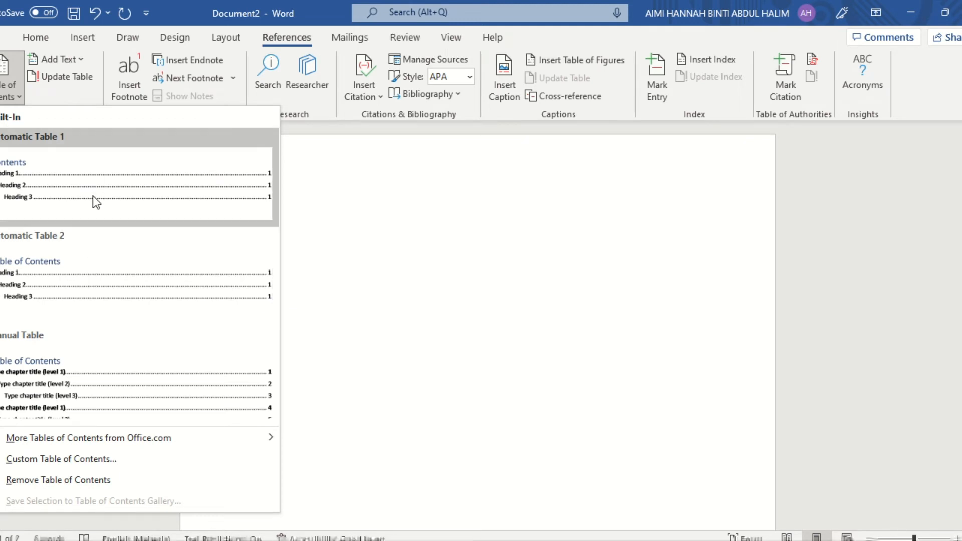
{"action": "left_click", "coordinate": [68, 390]}
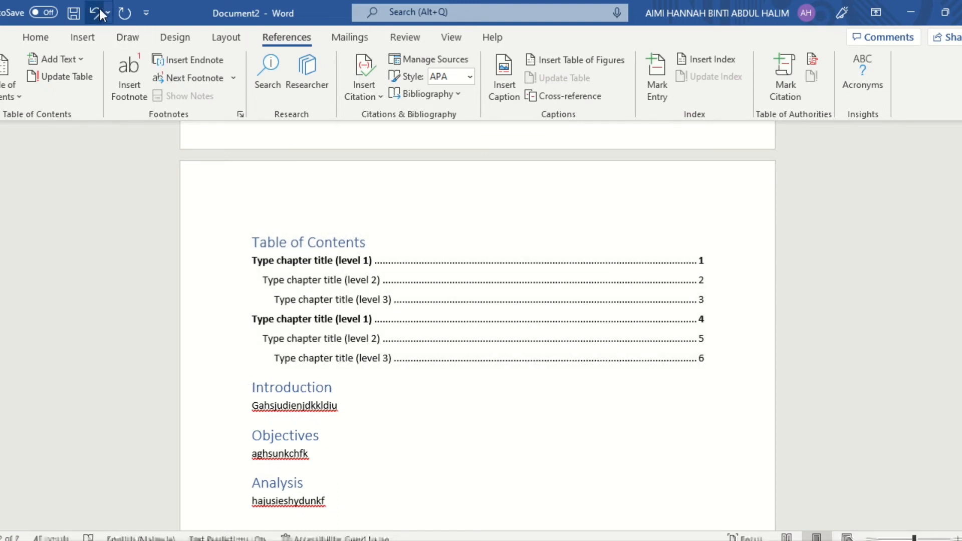
{"action": "left_click", "coordinate": [98, 7]}
Insert the Automatic Table 2 table of contents on the blank first page
{"action": "scroll", "coordinate": [388, 210], "scroll_direction": "down", "scroll_amount": 3}
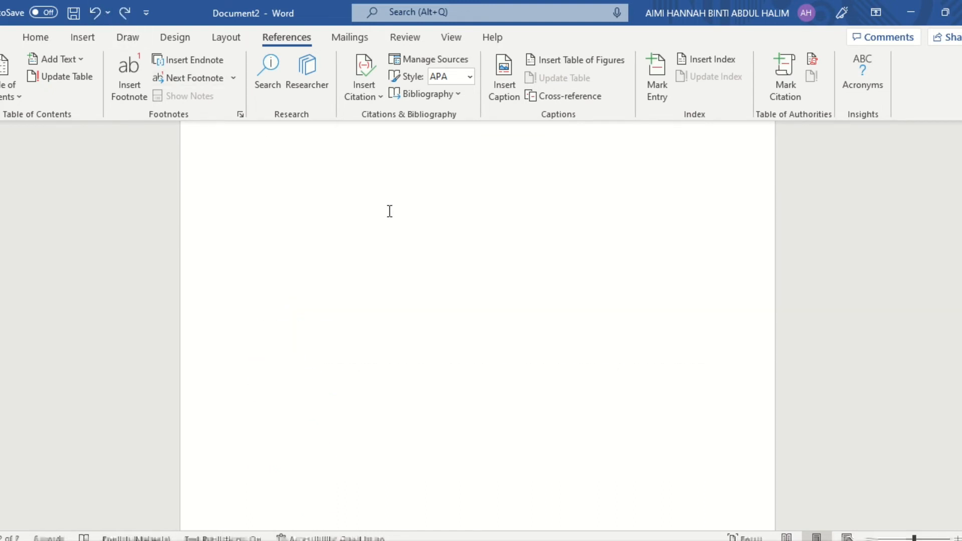
{"action": "scroll", "coordinate": [390, 211], "scroll_direction": "up", "scroll_amount": 3}
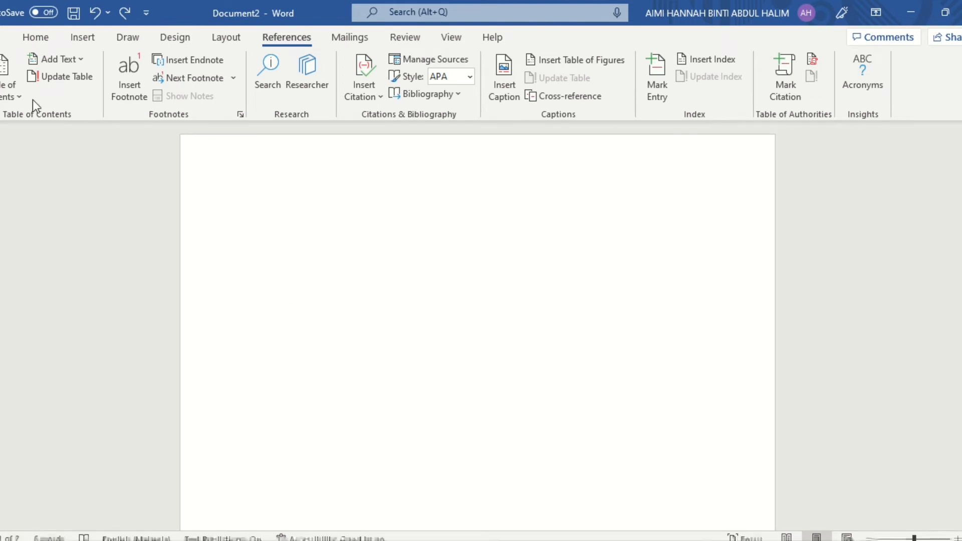
{"action": "left_click", "coordinate": [12, 87]}
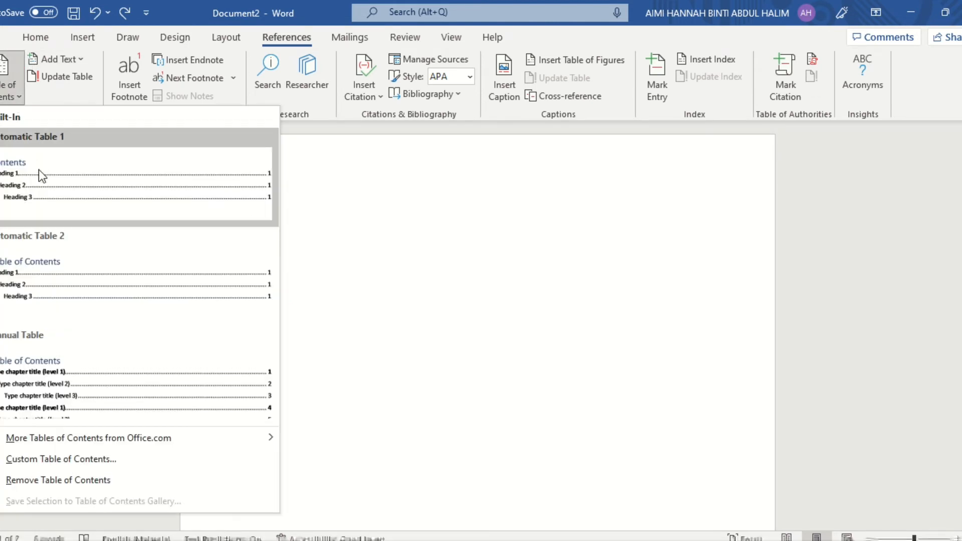
{"action": "left_click", "coordinate": [85, 276]}
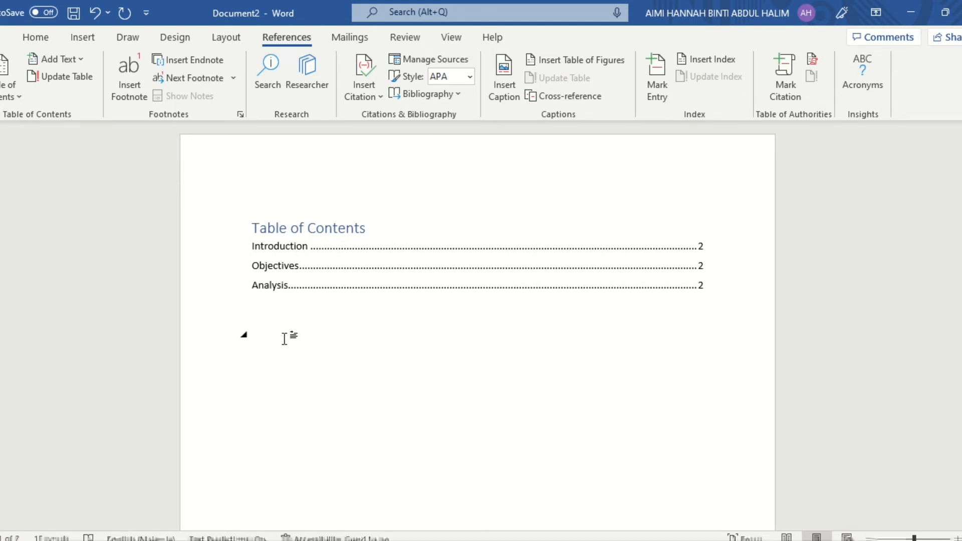
Add a new Heading 1 title "Theory" on a new line between the Objectives body text and the Analysis heading
{"action": "scroll", "coordinate": [284, 339], "scroll_direction": "down", "scroll_amount": 5}
{"action": "scroll", "coordinate": [286, 338], "scroll_direction": "down", "scroll_amount": 5}
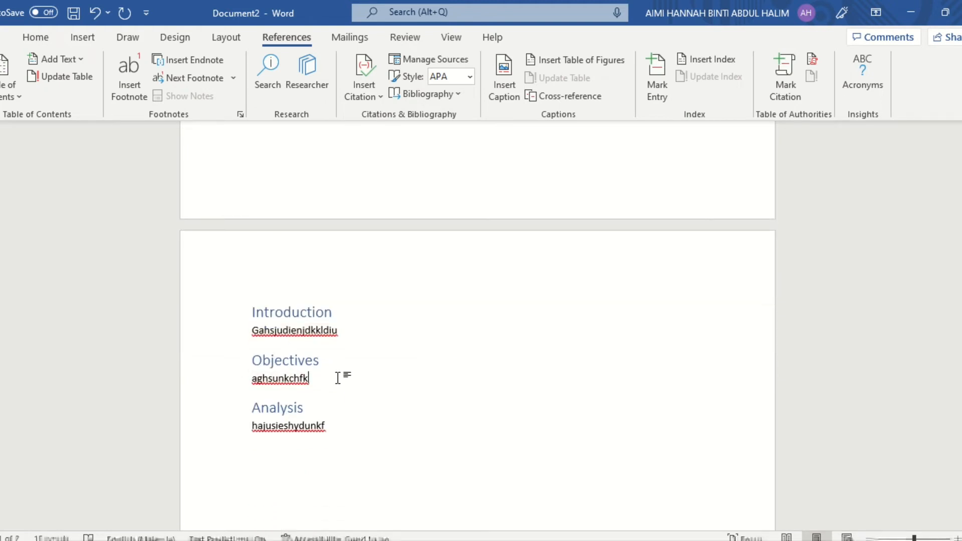
{"action": "left_click", "coordinate": [362, 360]}
{"action": "left_click", "coordinate": [336, 379]}
{"action": "key", "text": "Return"}
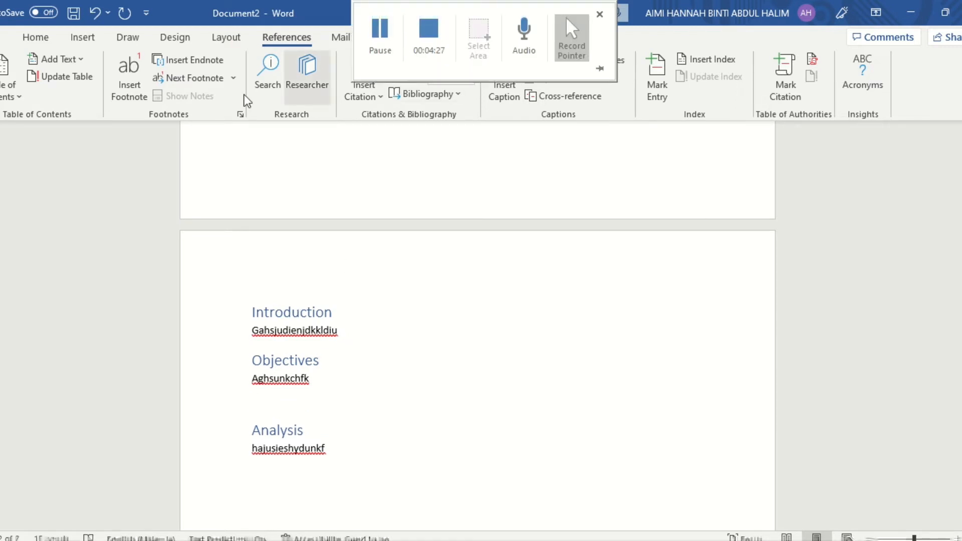
{"action": "left_click", "coordinate": [36, 37]}
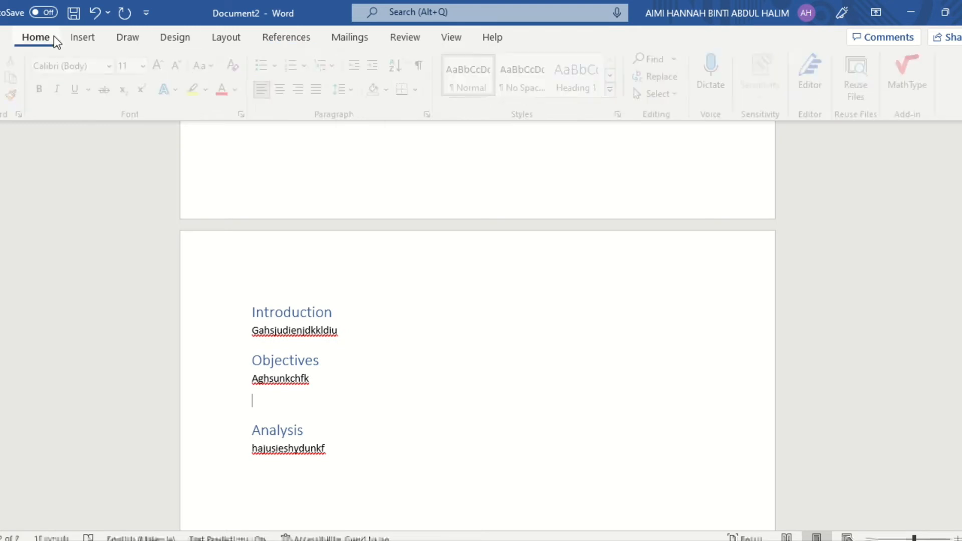
{"action": "left_click", "coordinate": [582, 88]}
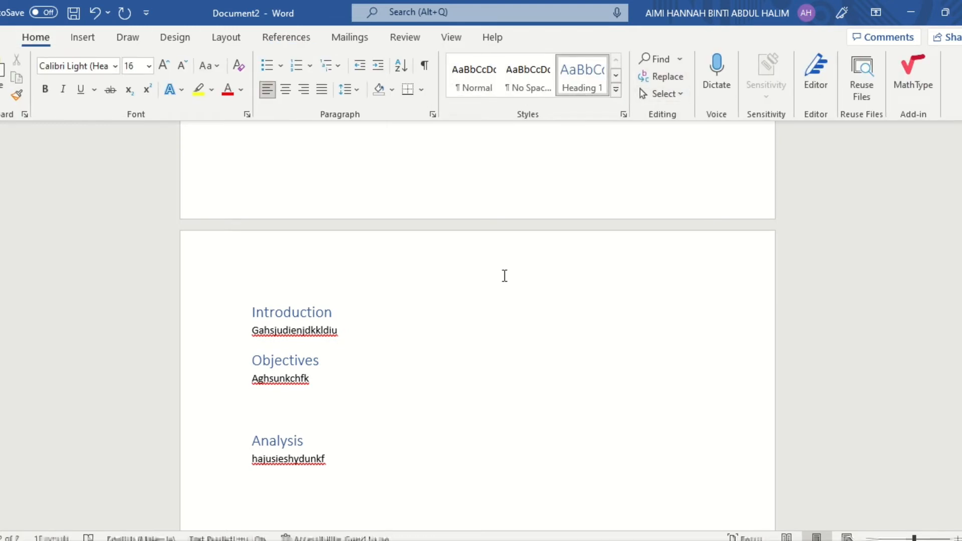
{"action": "type", "text": "Theory"}
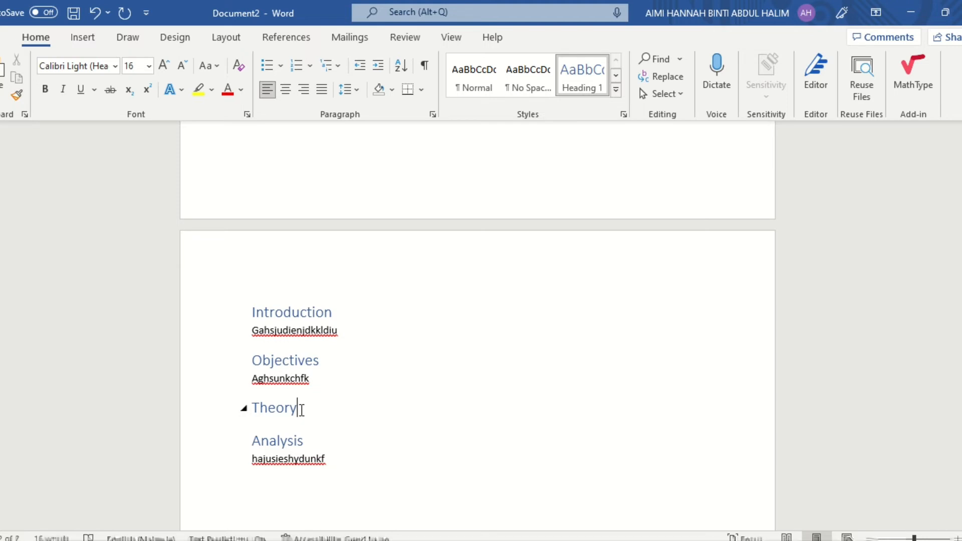
Add the body text "hjahhusbnnxksh" on a new line under the Theory heading
{"action": "key", "text": "Return"}
{"action": "type", "text": "h"}
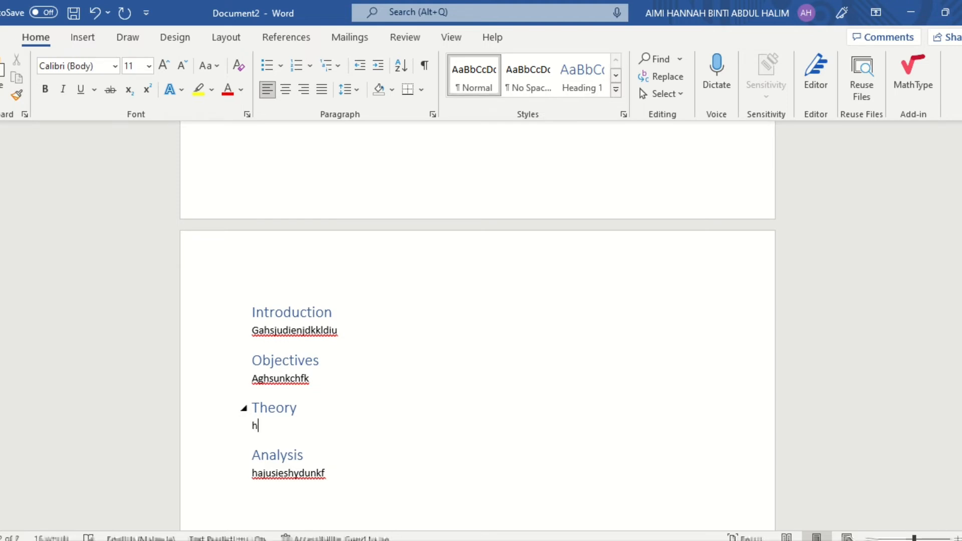
{"action": "type", "text": "jahhusbnnxksh"}
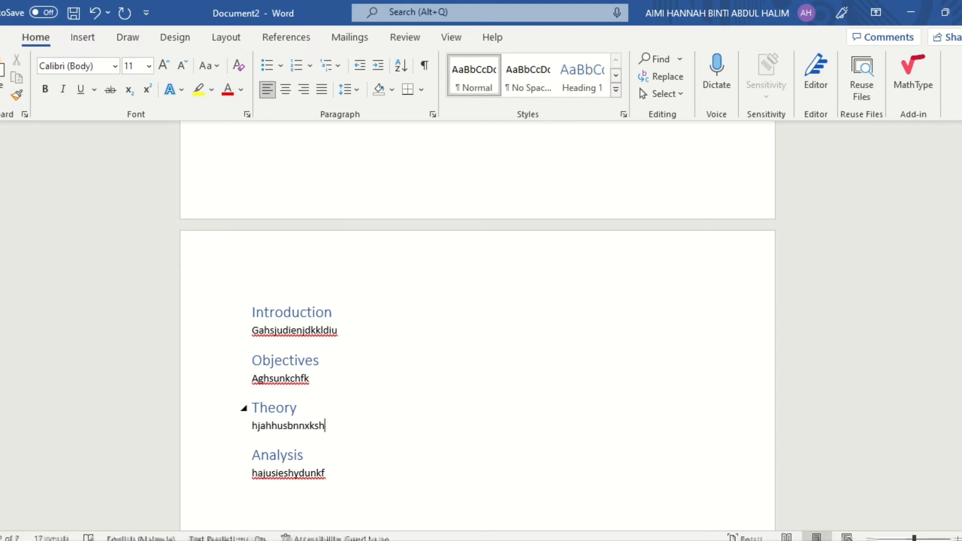
Update the entire table of contents on the first page to include the Theory heading
{"action": "scroll", "coordinate": [296, 380], "scroll_direction": "up", "scroll_amount": 10}
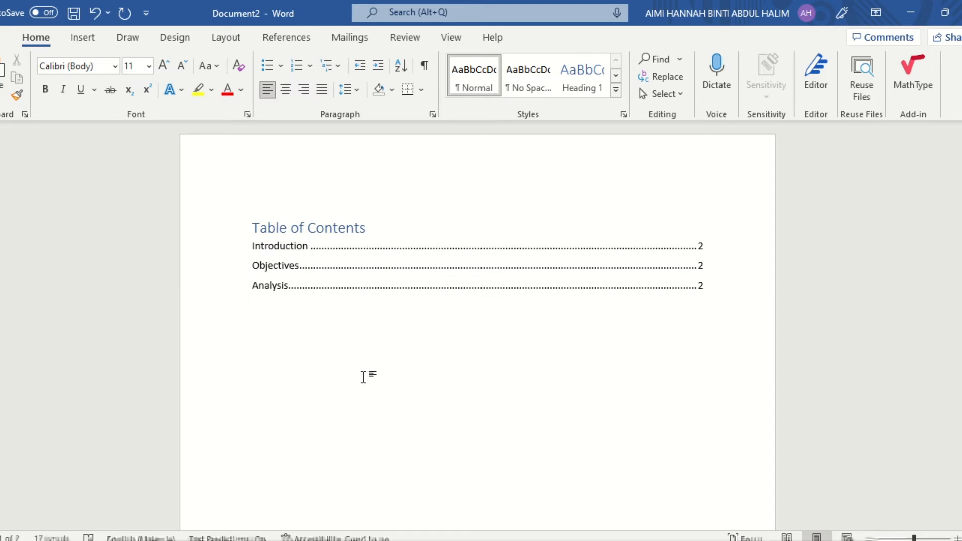
{"action": "left_click", "coordinate": [376, 269]}
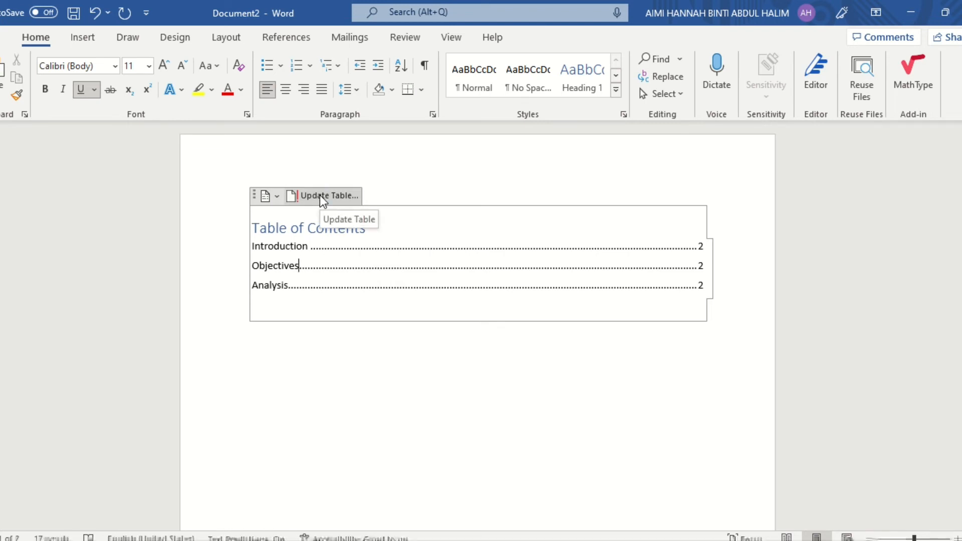
{"action": "left_click", "coordinate": [323, 196]}
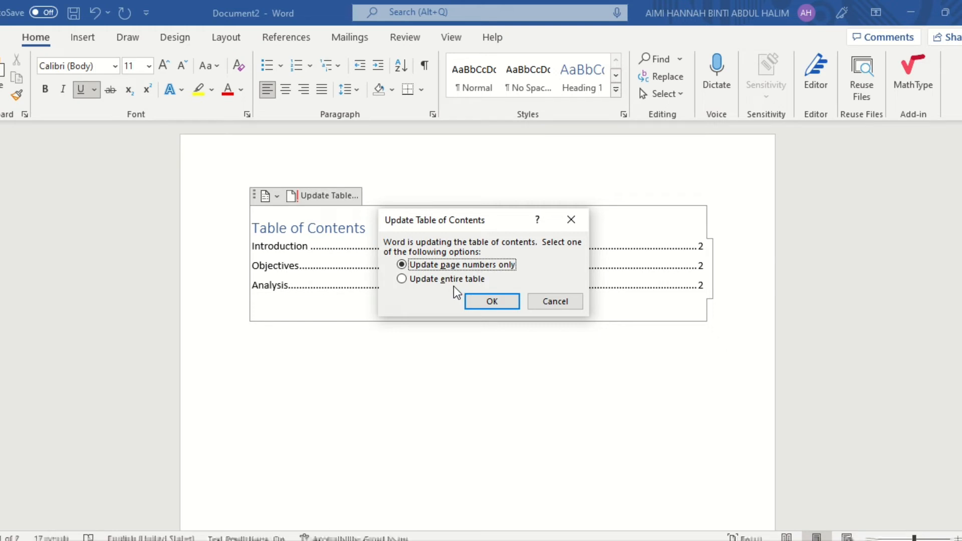
{"action": "left_click", "coordinate": [400, 279]}
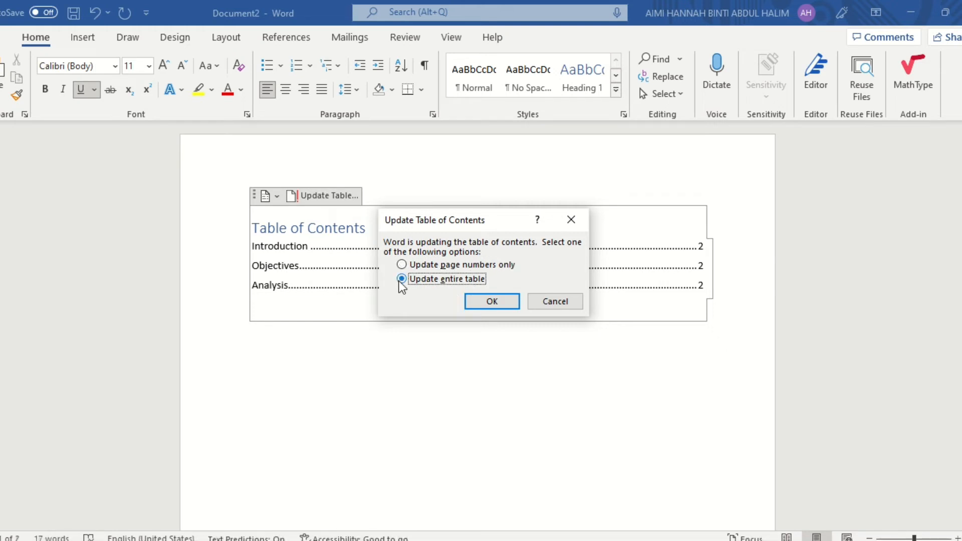
{"action": "left_click", "coordinate": [514, 305]}
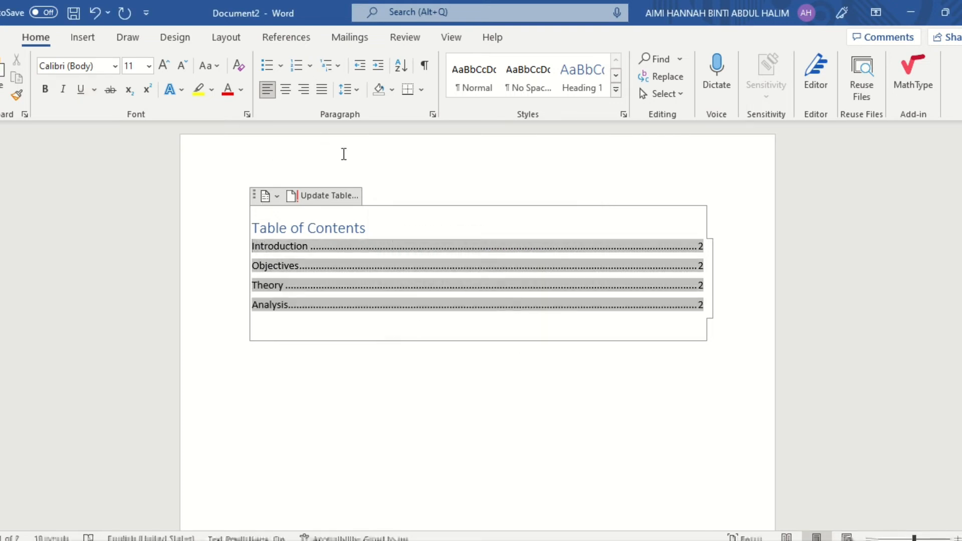
{"action": "left_click", "coordinate": [321, 382]}
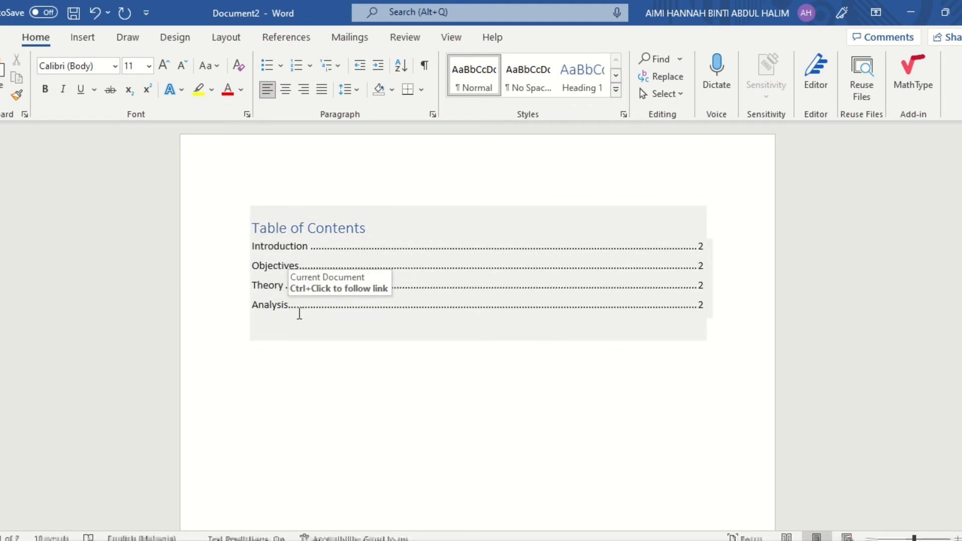
Add a new Heading 1 title "Methodology" on a new line between the Theory body text and the Analysis heading
{"action": "scroll", "coordinate": [299, 313], "scroll_direction": "down", "scroll_amount": 2}
{"action": "scroll", "coordinate": [299, 313], "scroll_direction": "down", "scroll_amount": 10}
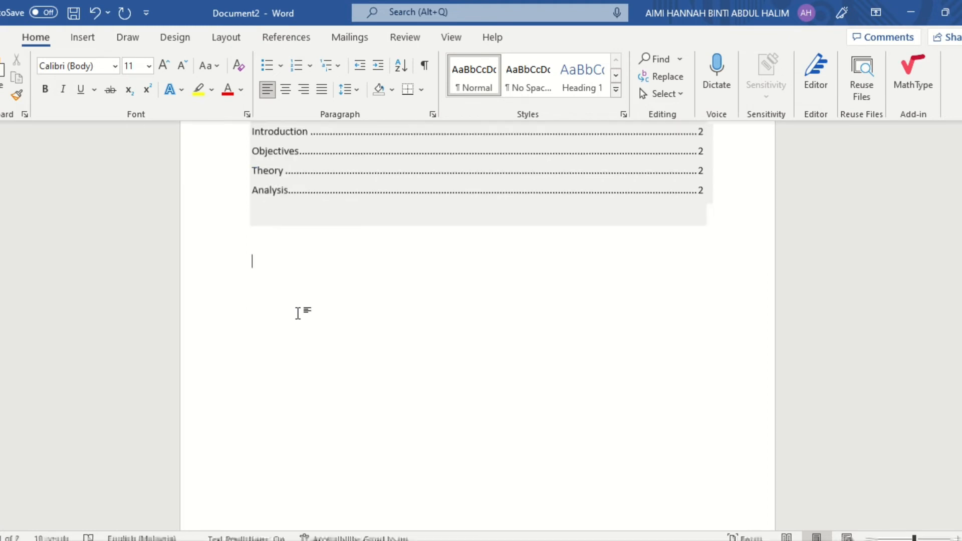
{"action": "scroll", "coordinate": [299, 316], "scroll_direction": "down", "scroll_amount": 1}
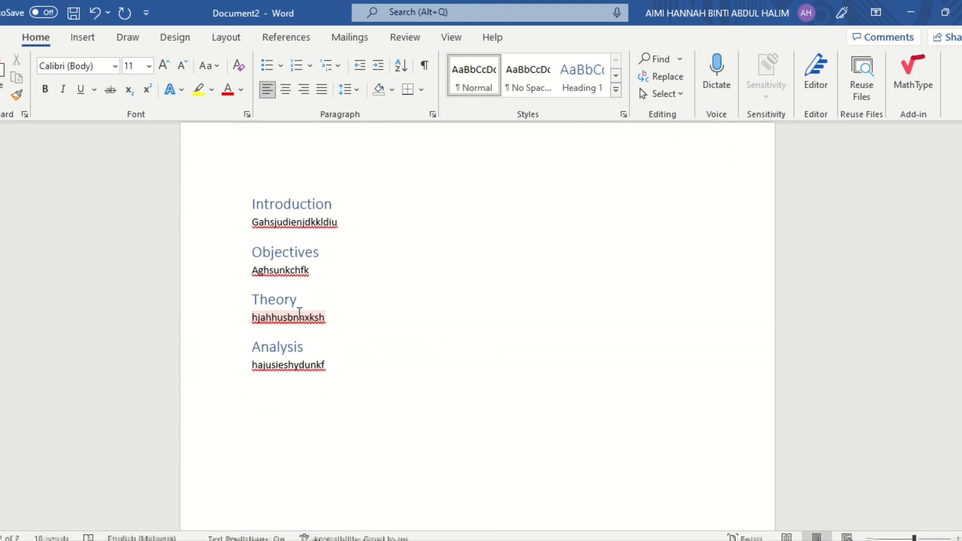
{"action": "scroll", "coordinate": [298, 314], "scroll_direction": "up", "scroll_amount": 6}
{"action": "scroll", "coordinate": [298, 313], "scroll_direction": "down", "scroll_amount": 5}
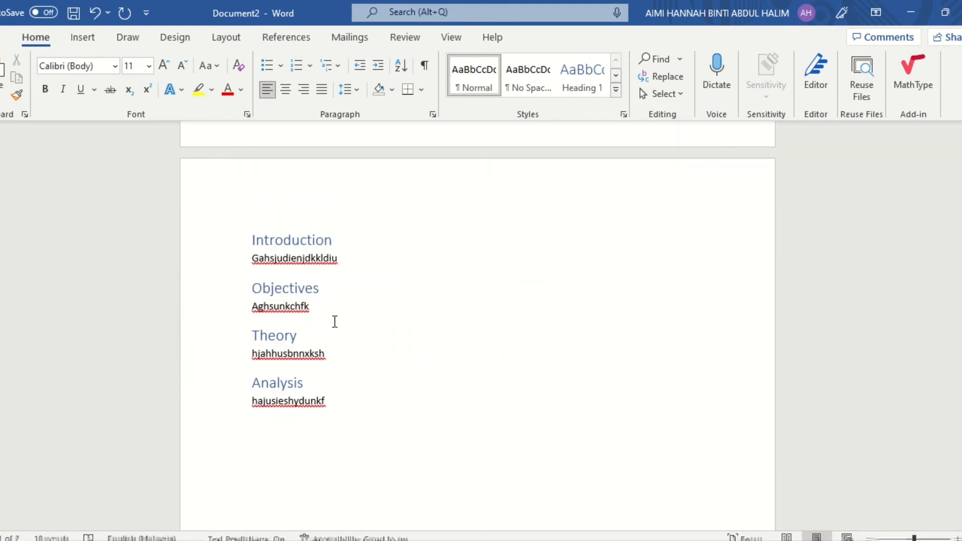
{"action": "left_click", "coordinate": [346, 354]}
{"action": "key", "text": "Return"}
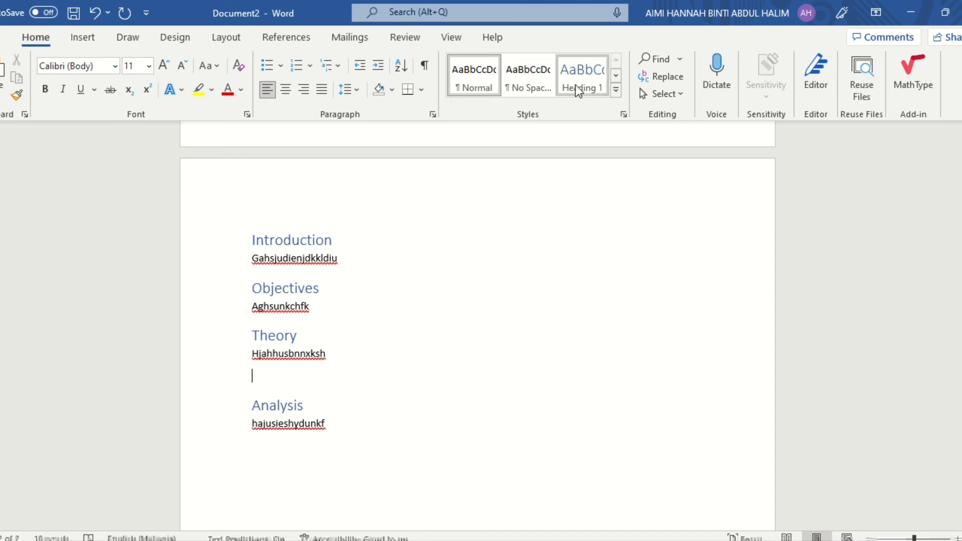
{"action": "left_click", "coordinate": [578, 90]}
{"action": "type", "text": "Me"}
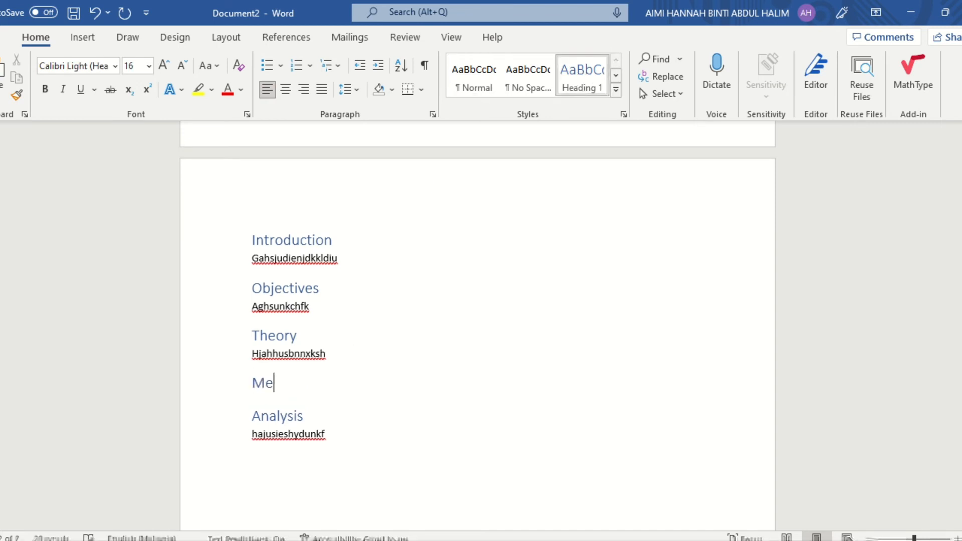
{"action": "type", "text": "thodology"}
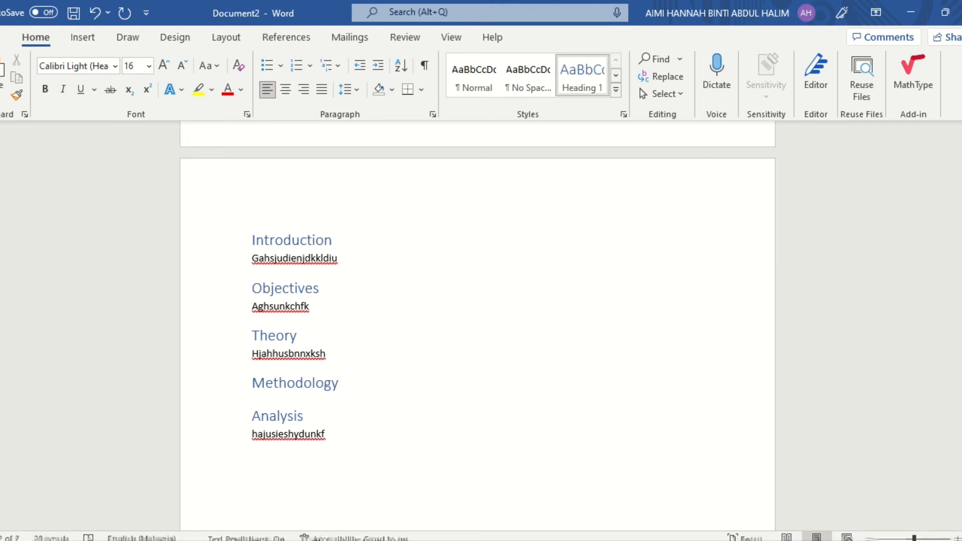
Add a Heading 2 subheading "Part A" on a new line under the Methodology heading
{"action": "key", "text": "Return"}
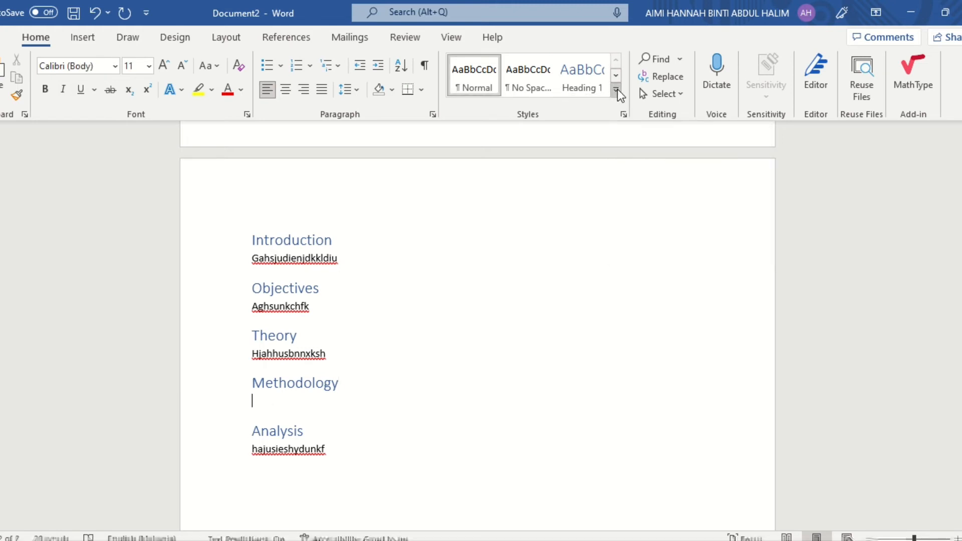
{"action": "left_click", "coordinate": [617, 89]}
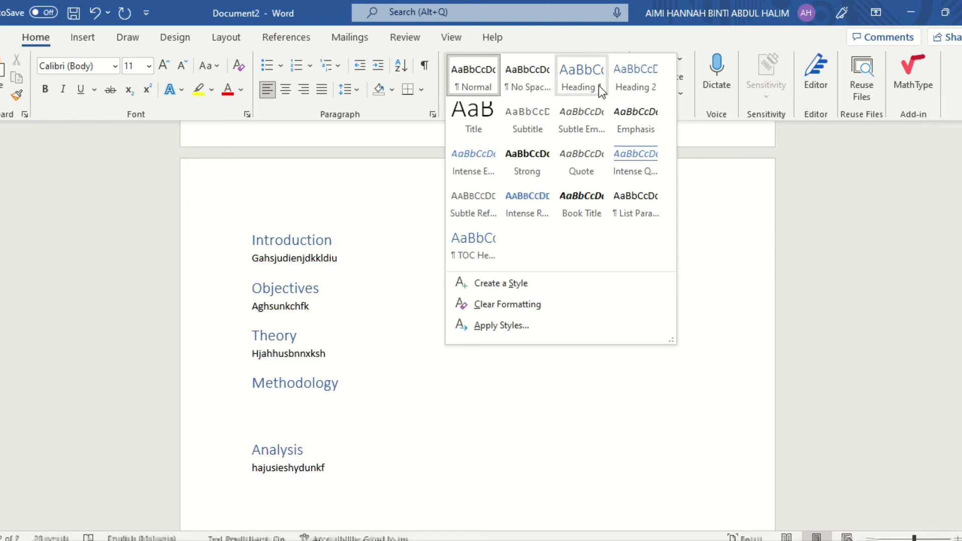
{"action": "left_click", "coordinate": [640, 86]}
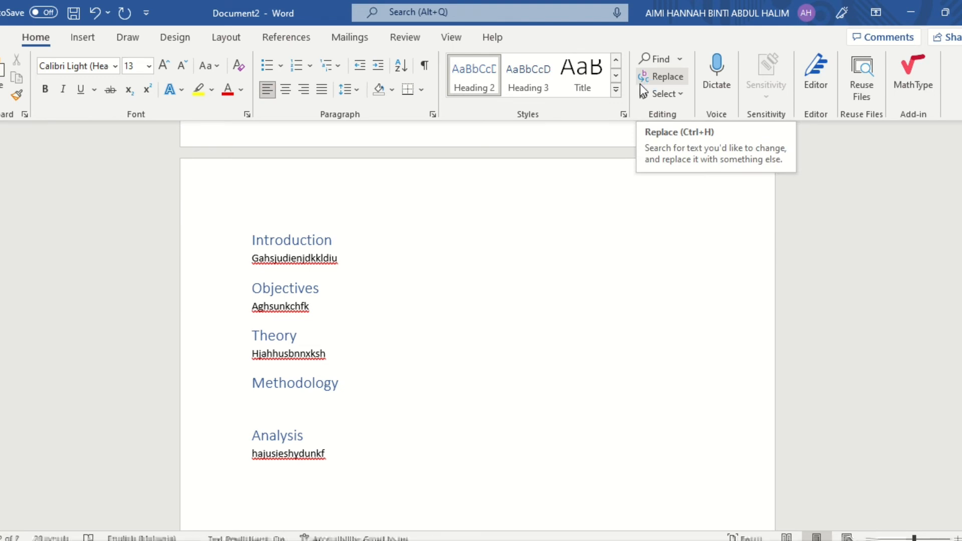
{"action": "type", "text": "Part A"}
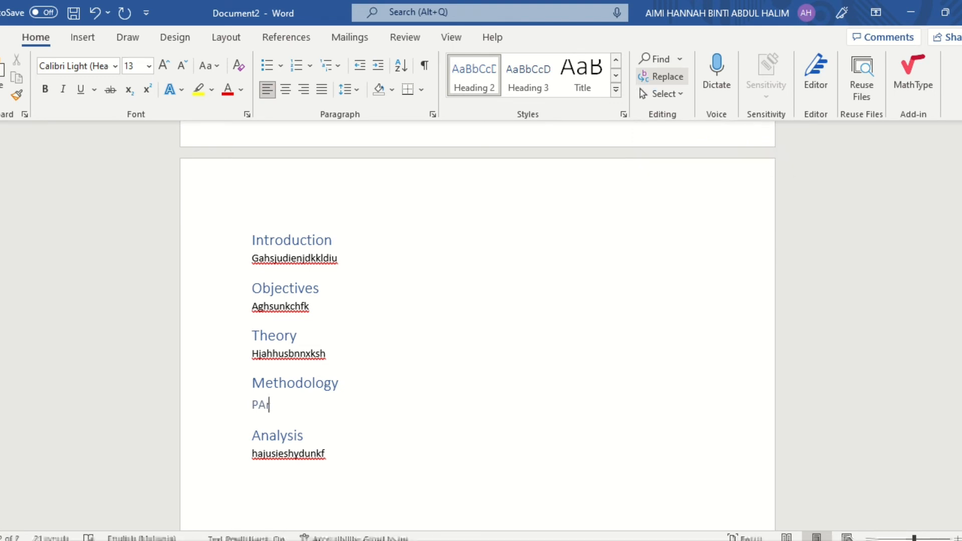
Add two more Heading 2 subheadings, "Part B" and "Part C", on separate lines below Part A
{"action": "key", "text": "Return"}
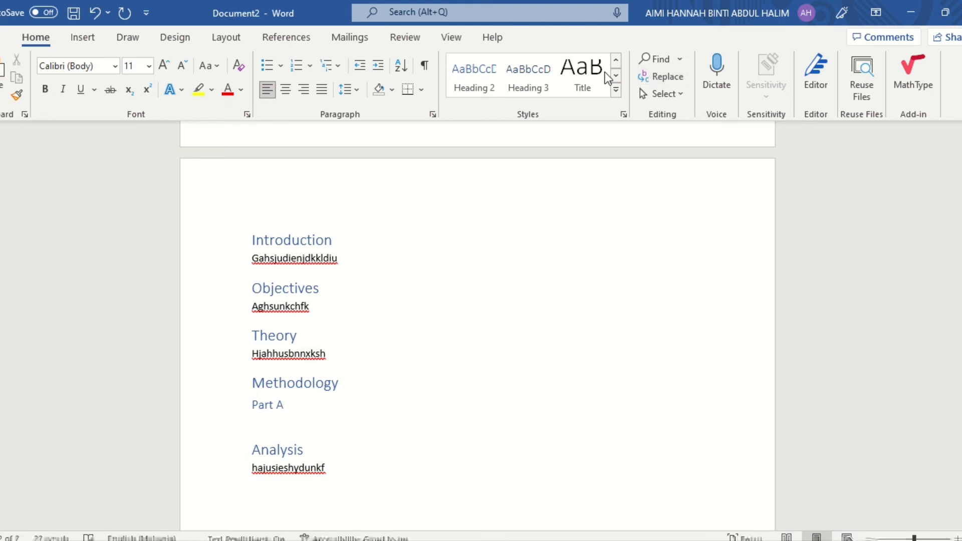
{"action": "left_click", "coordinate": [484, 92]}
{"action": "type", "text": "Part "}
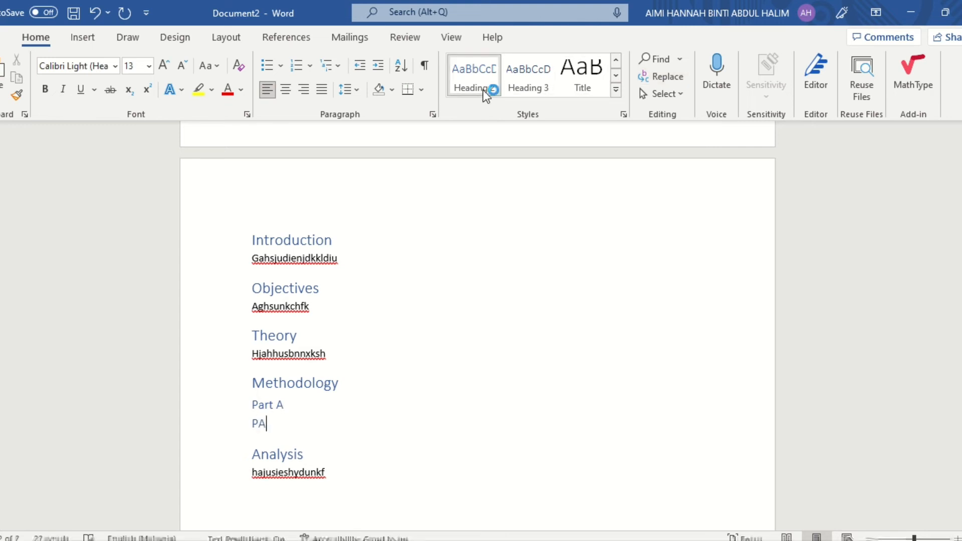
{"action": "type", "text": "B"}
{"action": "key", "text": "Return"}
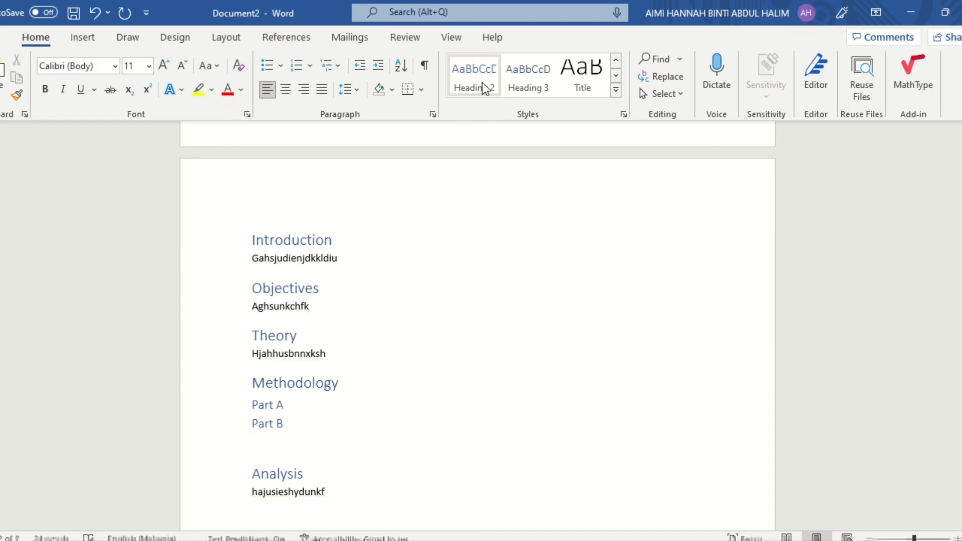
{"action": "left_click", "coordinate": [484, 88]}
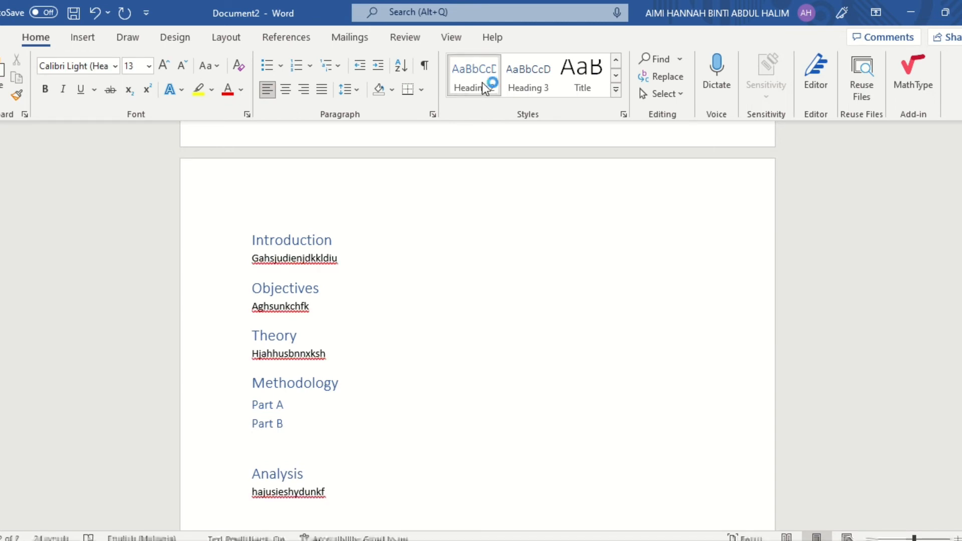
{"action": "type", "text": "PArt C"}
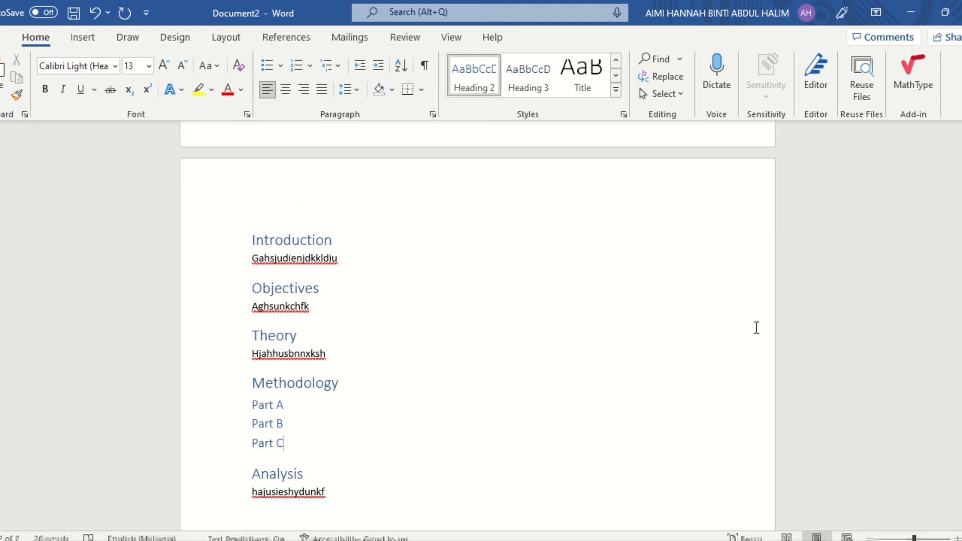
Update only the page numbers of the table of contents on the first page
{"action": "scroll", "coordinate": [517, 319], "scroll_direction": "up", "scroll_amount": 3}
{"action": "scroll", "coordinate": [517, 319], "scroll_direction": "up", "scroll_amount": 15}
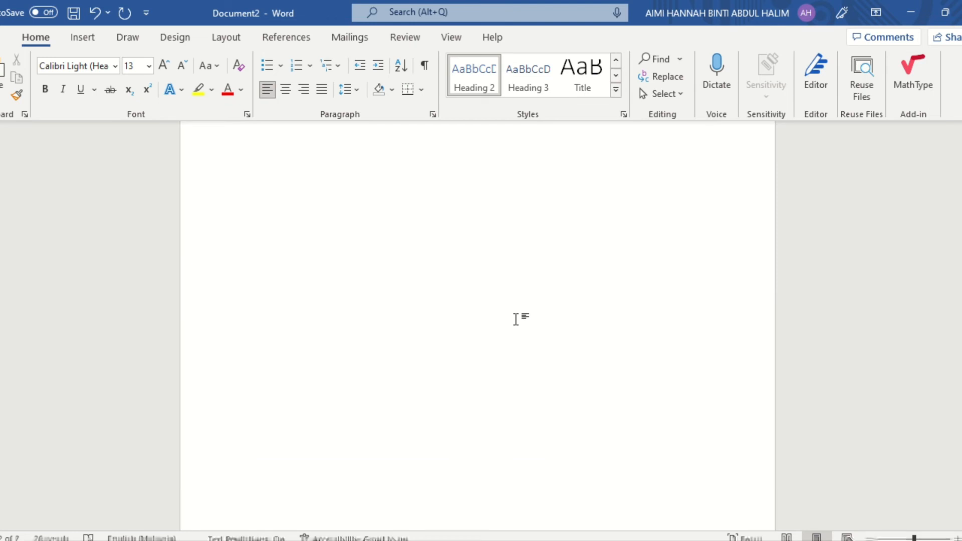
{"action": "left_click", "coordinate": [517, 319]}
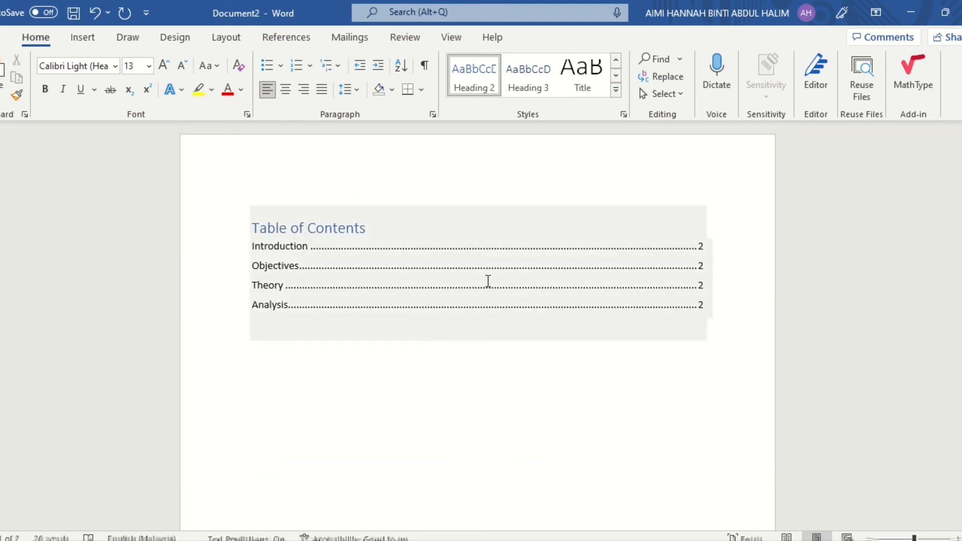
{"action": "left_click", "coordinate": [351, 200]}
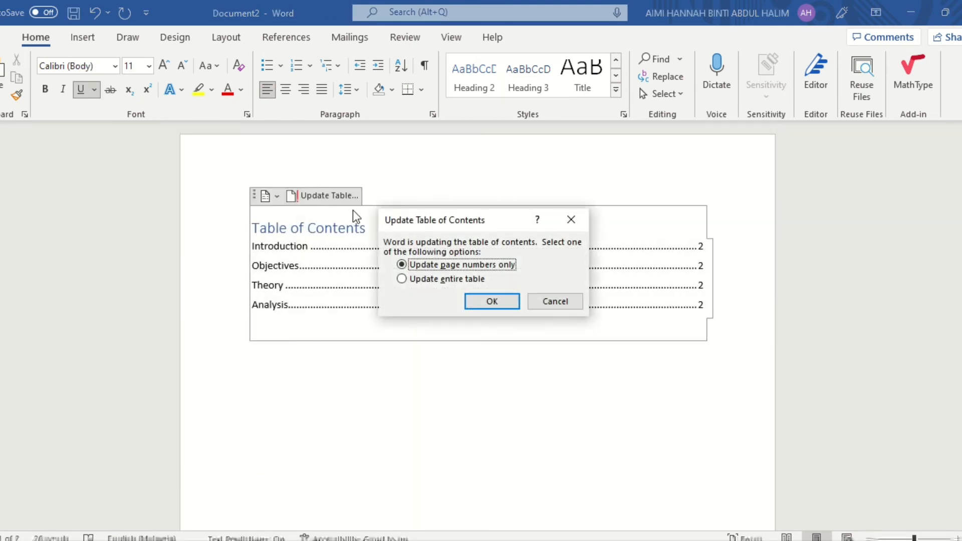
{"action": "left_click", "coordinate": [505, 301]}
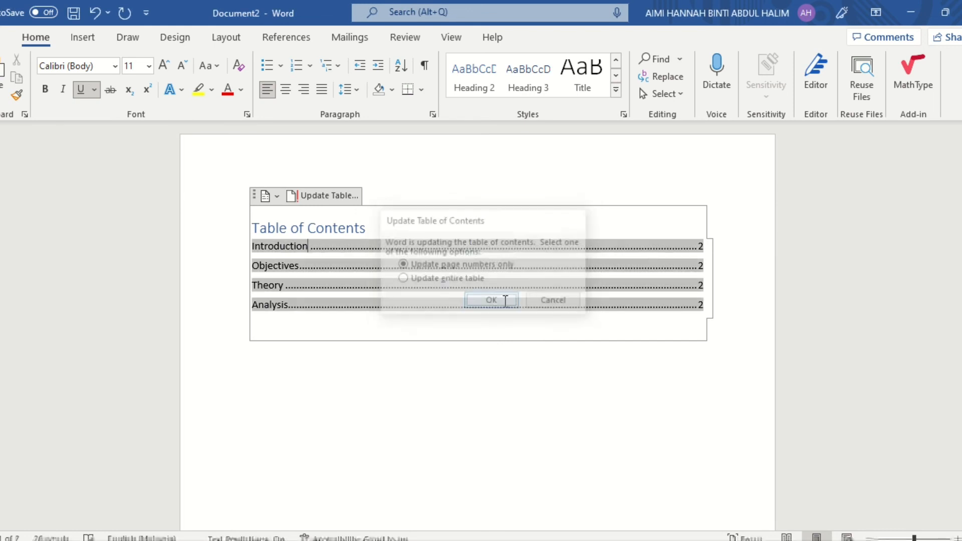
Update the entire table of contents to include the Methodology heading and its Part A, Part B and Part C subheadings
{"action": "left_click", "coordinate": [339, 196]}
{"action": "left_click", "coordinate": [454, 279]}
{"action": "left_click", "coordinate": [492, 301]}
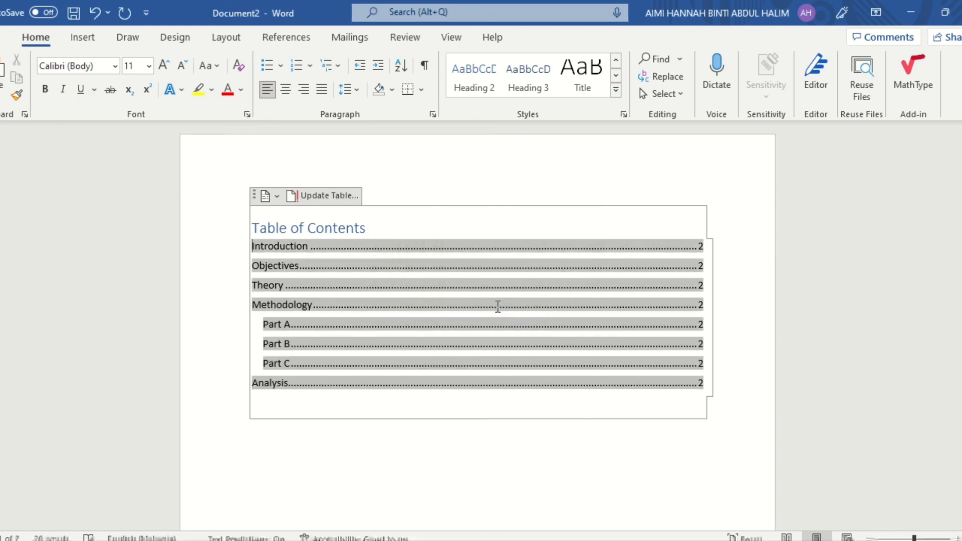
{"action": "left_click", "coordinate": [426, 201]}
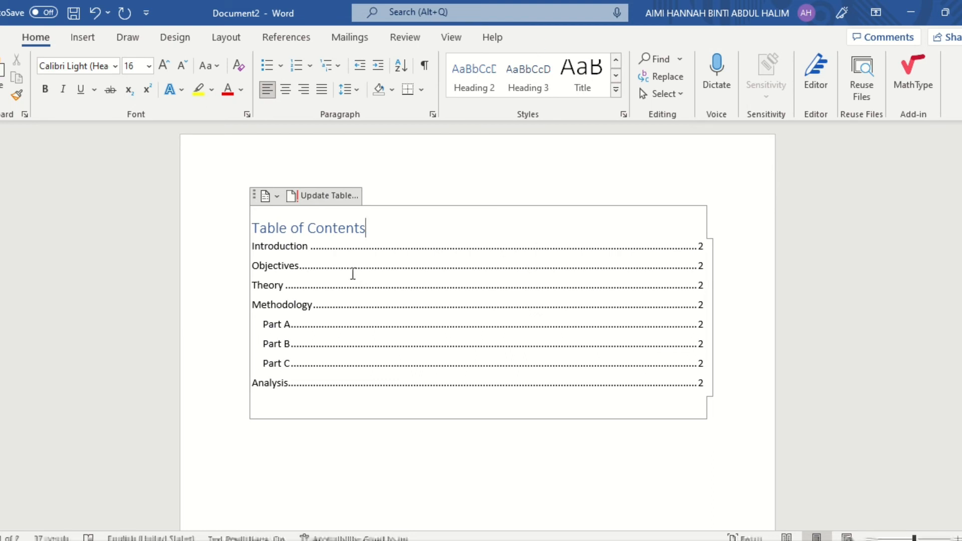
{"action": "scroll", "coordinate": [341, 299], "scroll_direction": "down", "scroll_amount": 6}
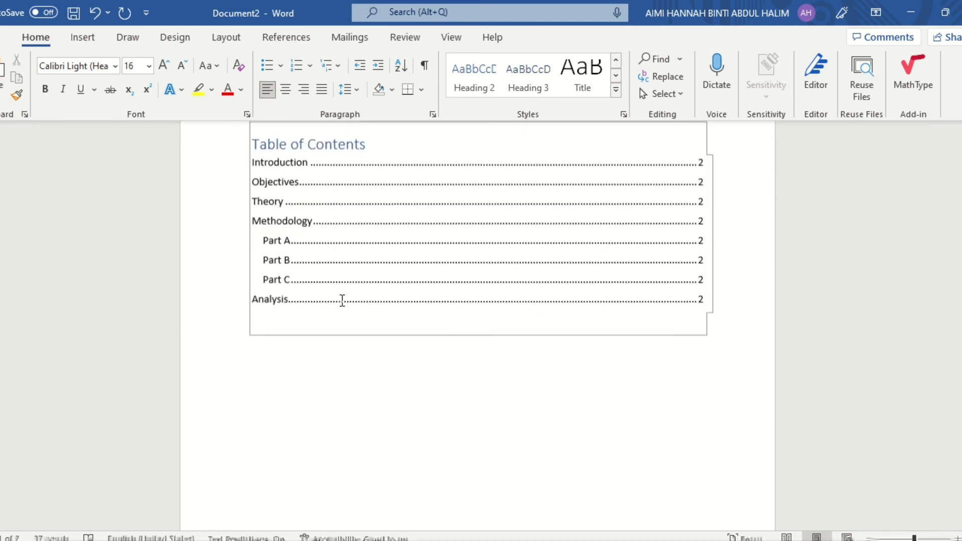
Modify the Heading 1 style to use the Times New Roman font at size 18
{"action": "scroll", "coordinate": [343, 301], "scroll_direction": "down", "scroll_amount": 7}
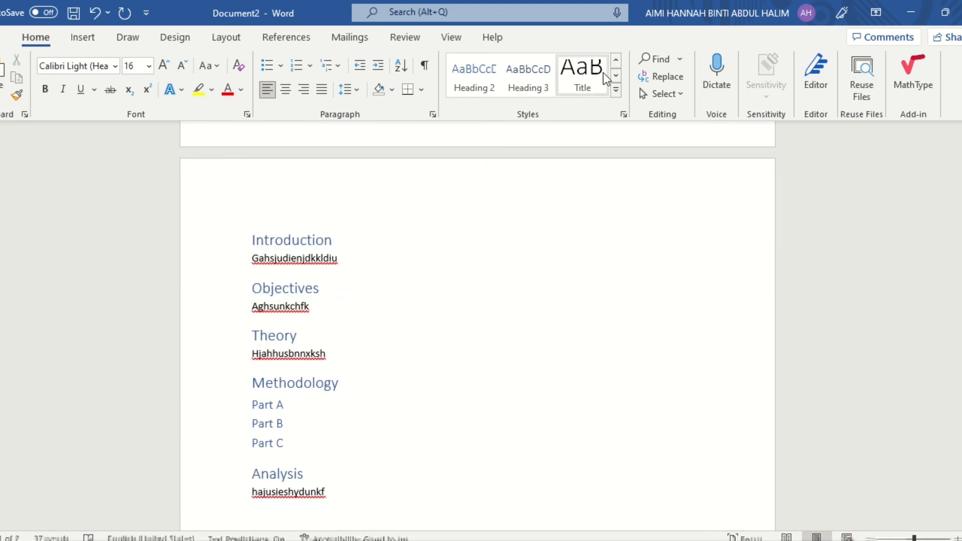
{"action": "left_click", "coordinate": [617, 91]}
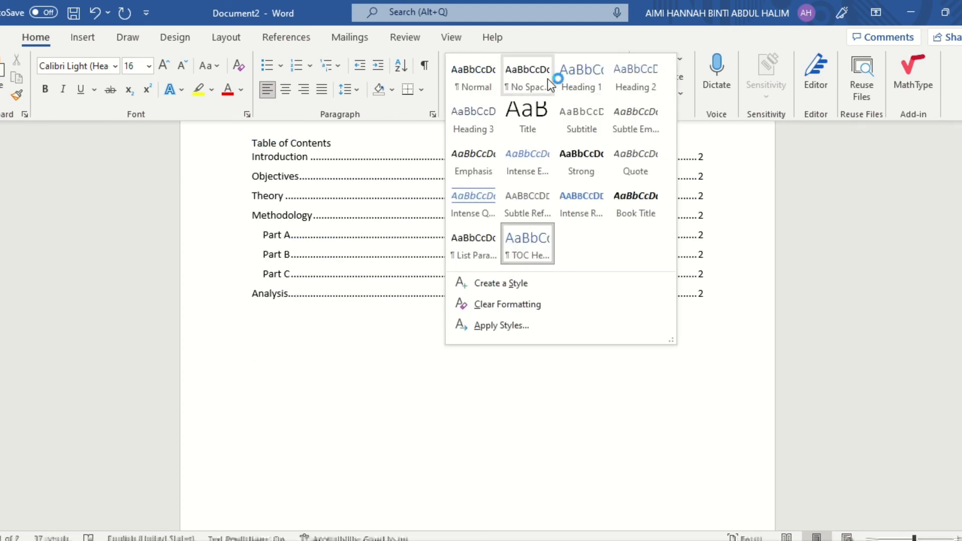
{"action": "right_click", "coordinate": [576, 80]}
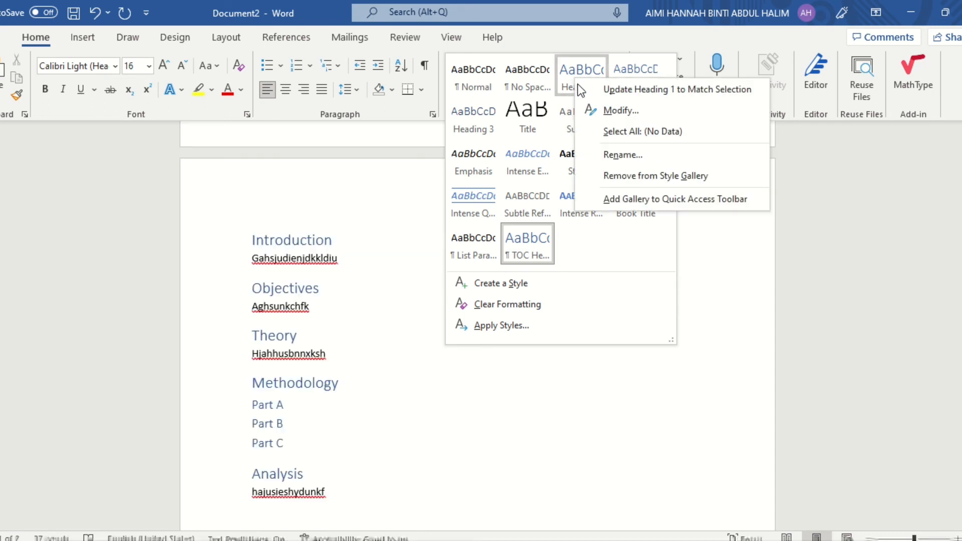
{"action": "left_click", "coordinate": [603, 110]}
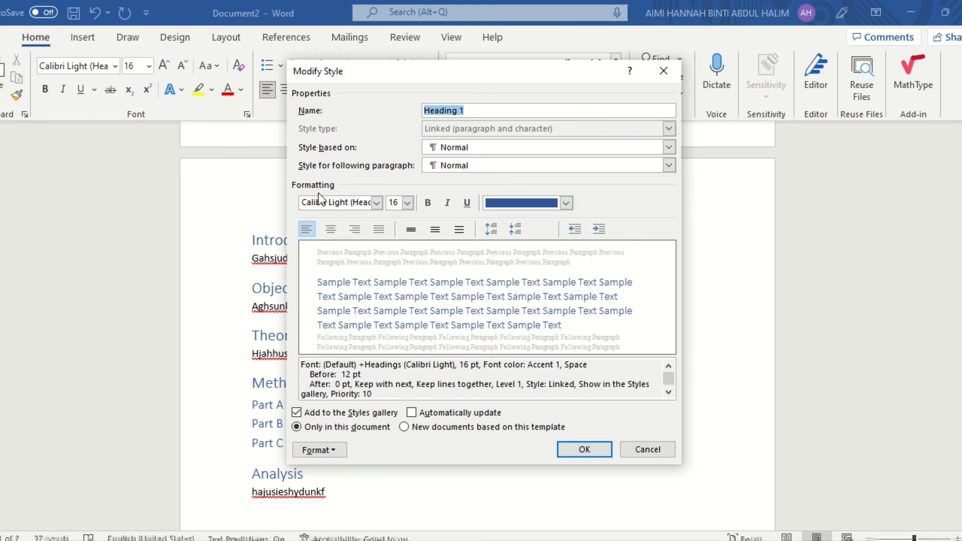
{"action": "left_click", "coordinate": [377, 203]}
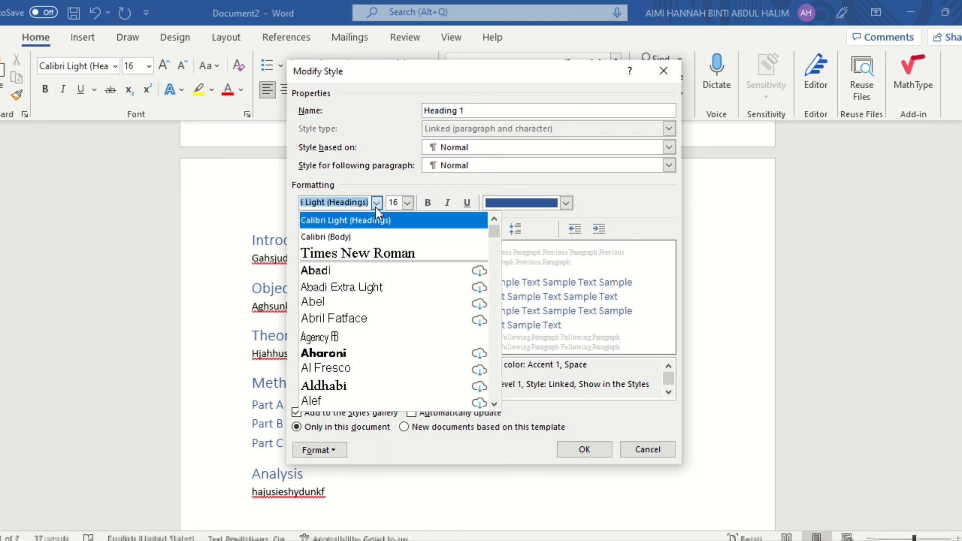
{"action": "left_click", "coordinate": [364, 254]}
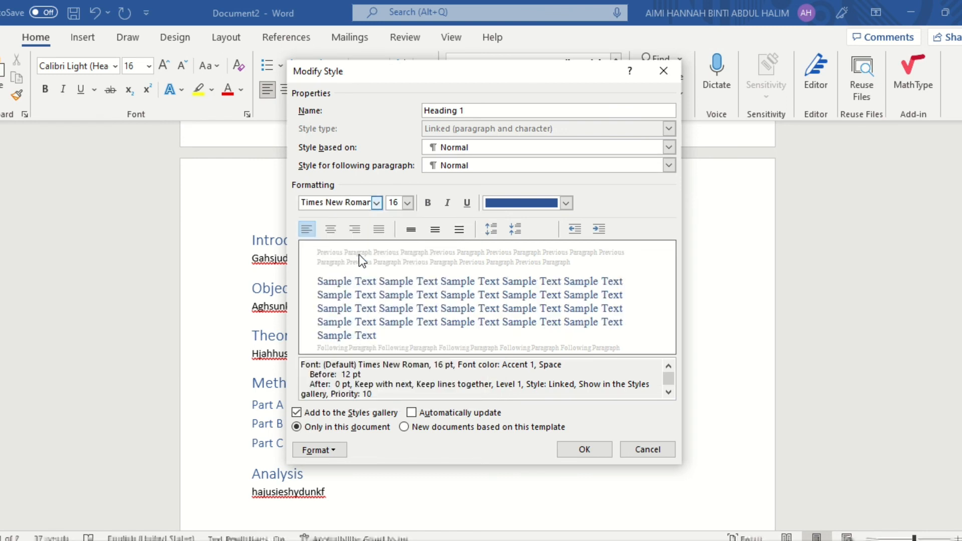
{"action": "left_click", "coordinate": [413, 204]}
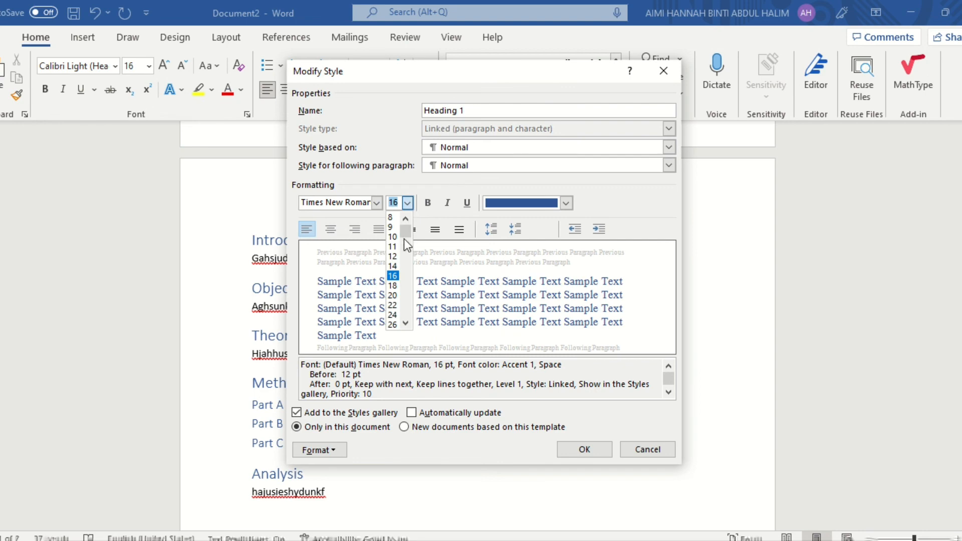
{"action": "left_click", "coordinate": [396, 286]}
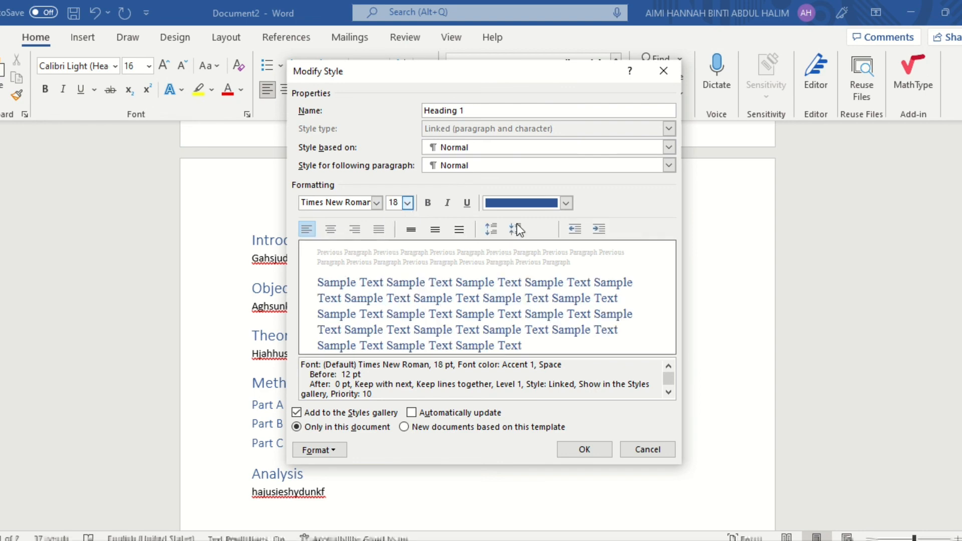
Set the Heading 1 style's font colour to black and apply the style changes to the document
{"action": "left_click", "coordinate": [566, 203]}
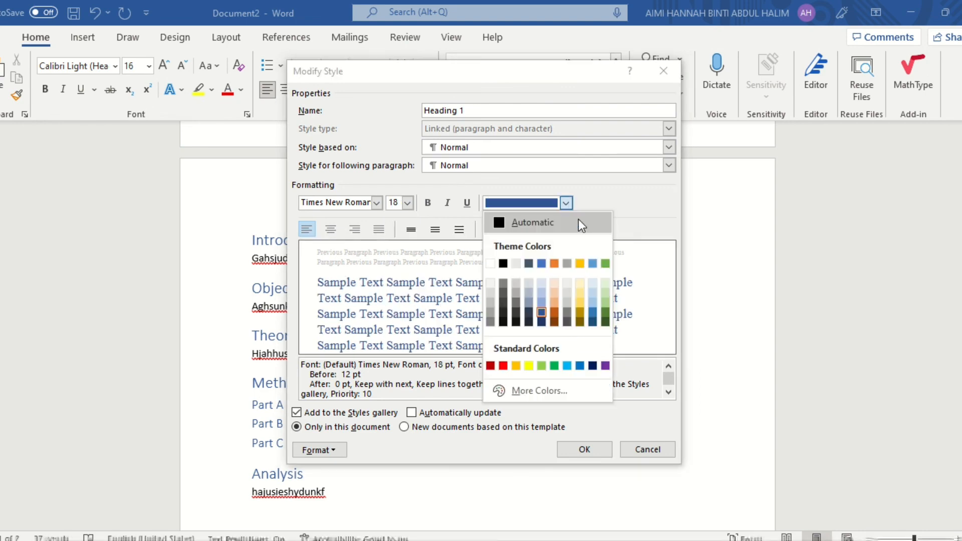
{"action": "left_click", "coordinate": [500, 263]}
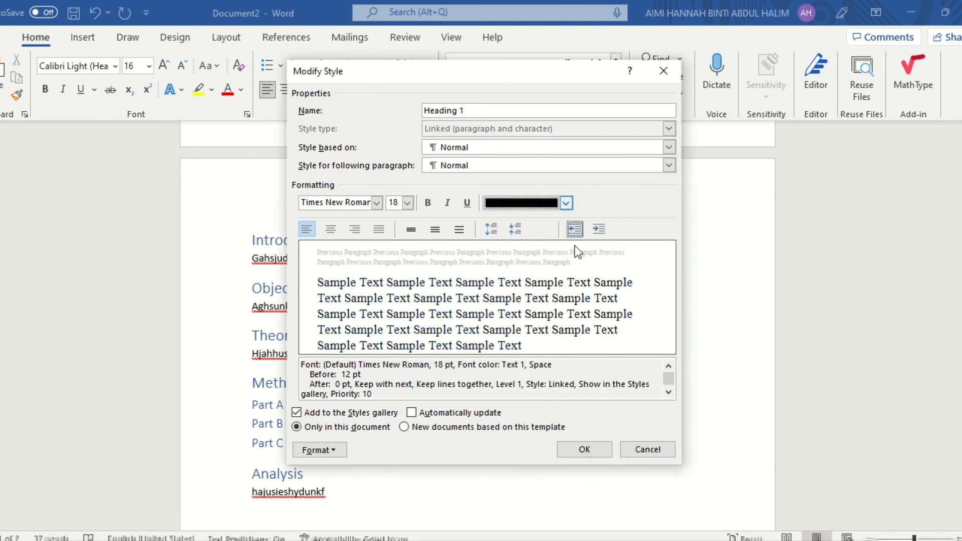
{"action": "left_click", "coordinate": [569, 452]}
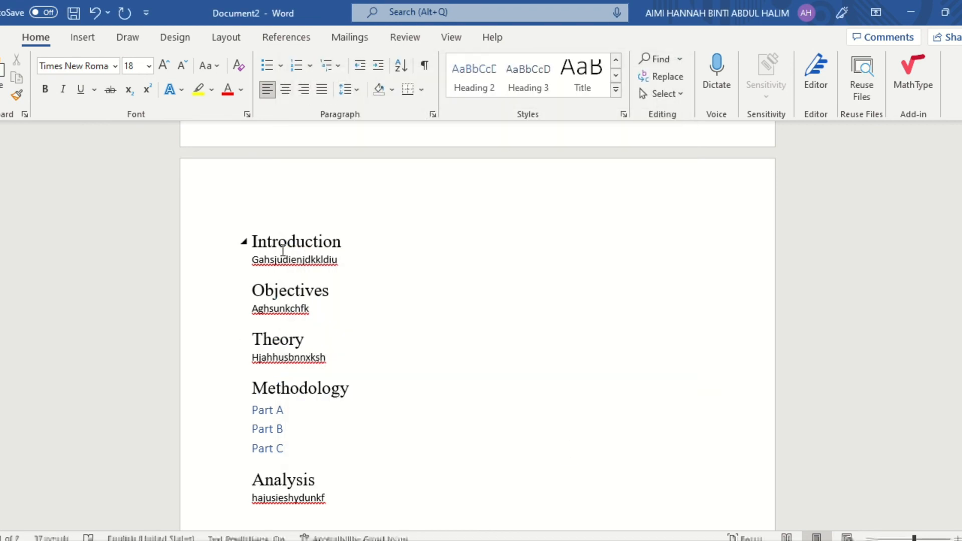
{"action": "scroll", "coordinate": [320, 489], "scroll_direction": "down", "scroll_amount": 3}
{"action": "scroll", "coordinate": [330, 404], "scroll_direction": "up", "scroll_amount": 2}
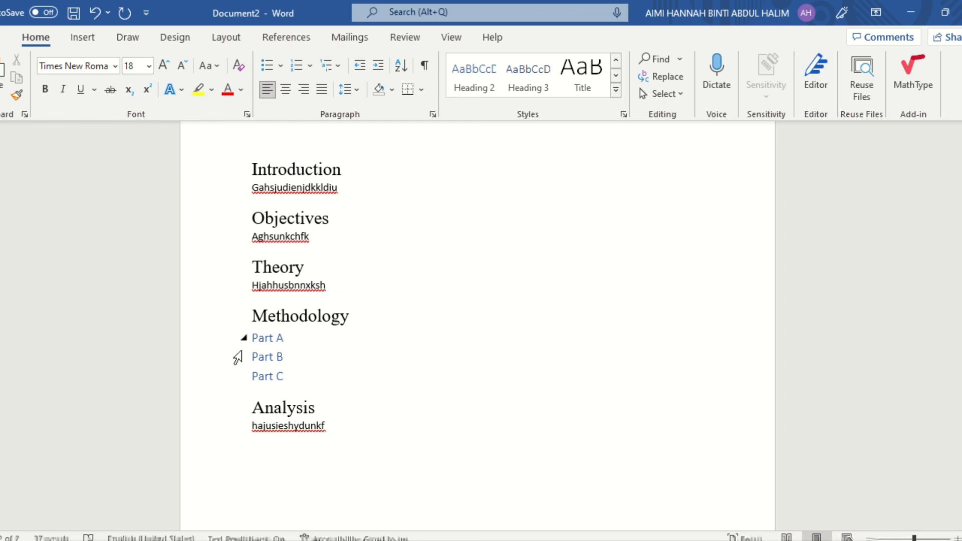
{"action": "right_click", "coordinate": [477, 94]}
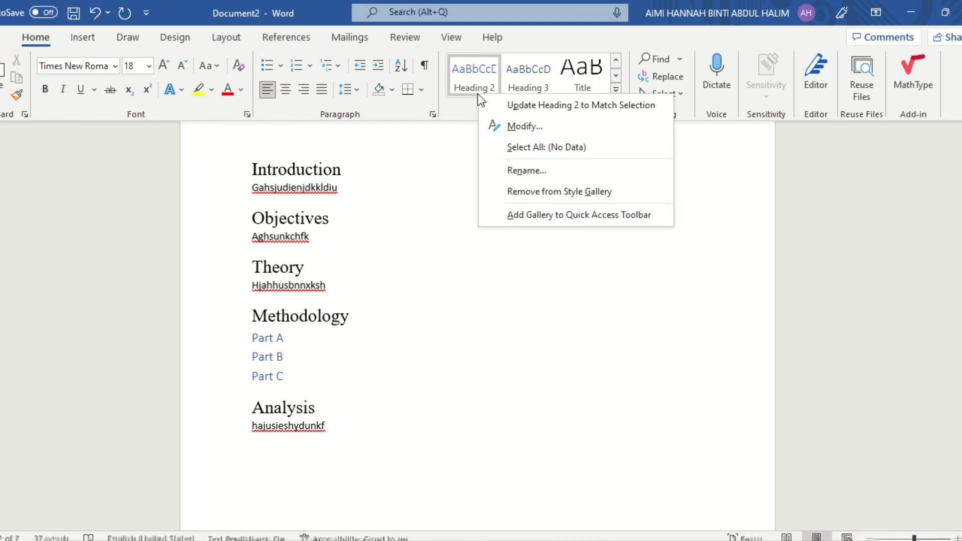
{"action": "left_click", "coordinate": [436, 226]}
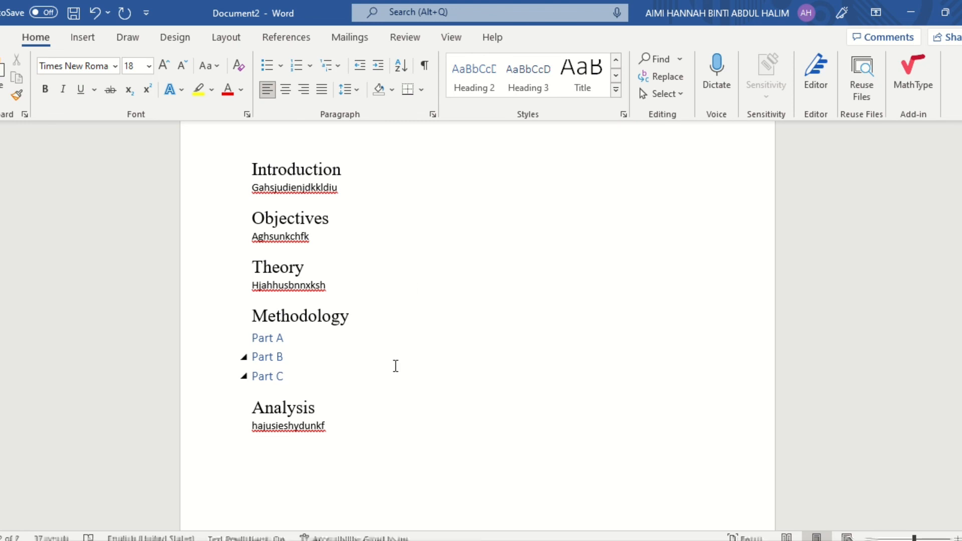
Place the cursor in the blank area below the table of contents on the first page
{"action": "scroll", "coordinate": [395, 364], "scroll_direction": "up", "scroll_amount": 10}
{"action": "scroll", "coordinate": [396, 364], "scroll_direction": "up", "scroll_amount": 5}
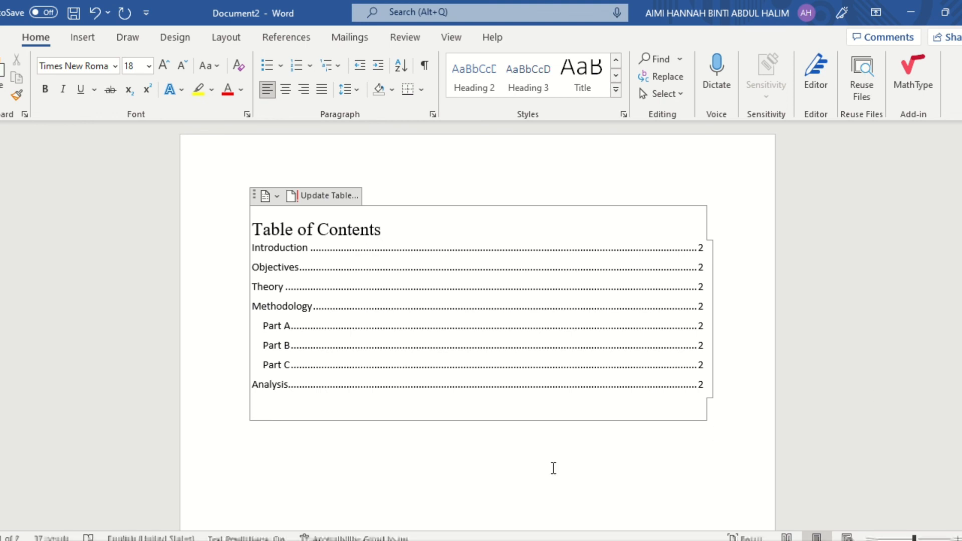
{"action": "left_click", "coordinate": [552, 467]}
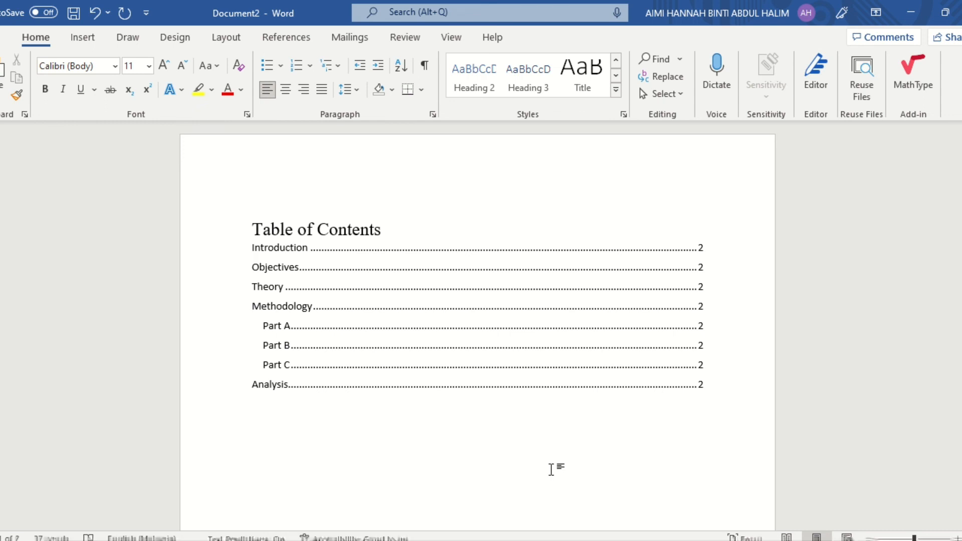